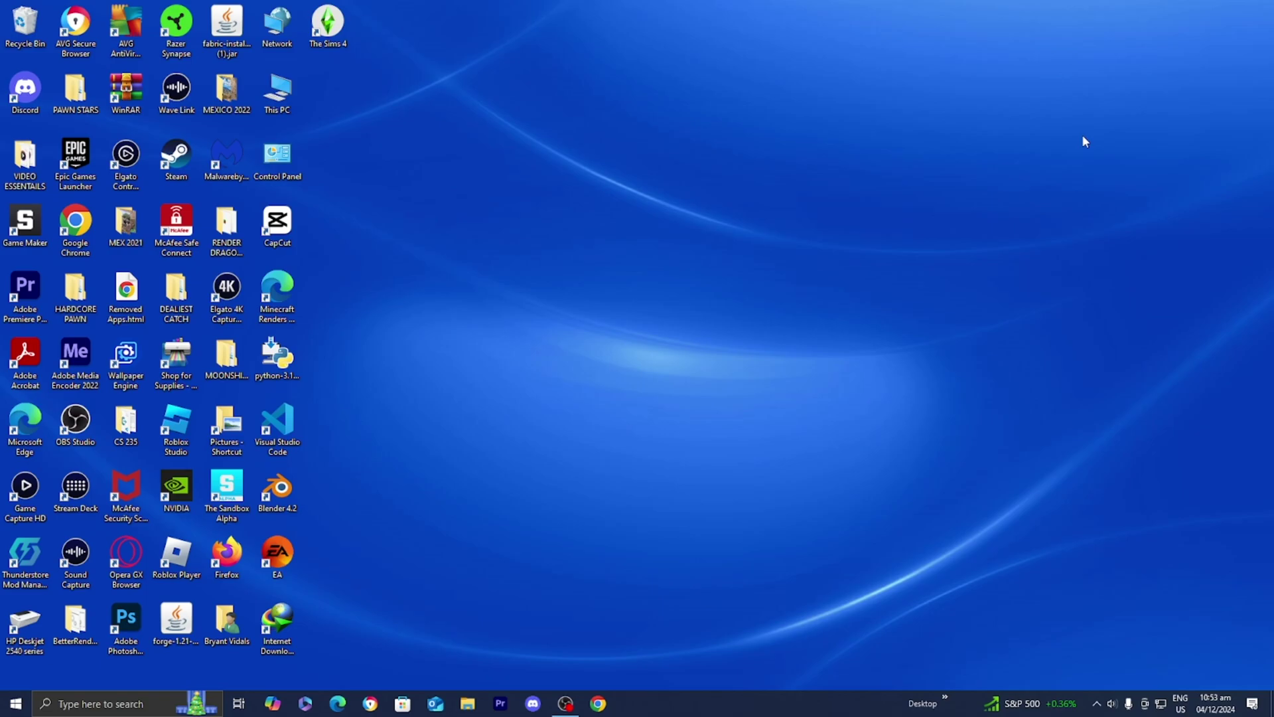
- Launch the Minecraft Launcher from the Recent apps in Windows search
{"action": "left_click", "coordinate": [126, 703]}
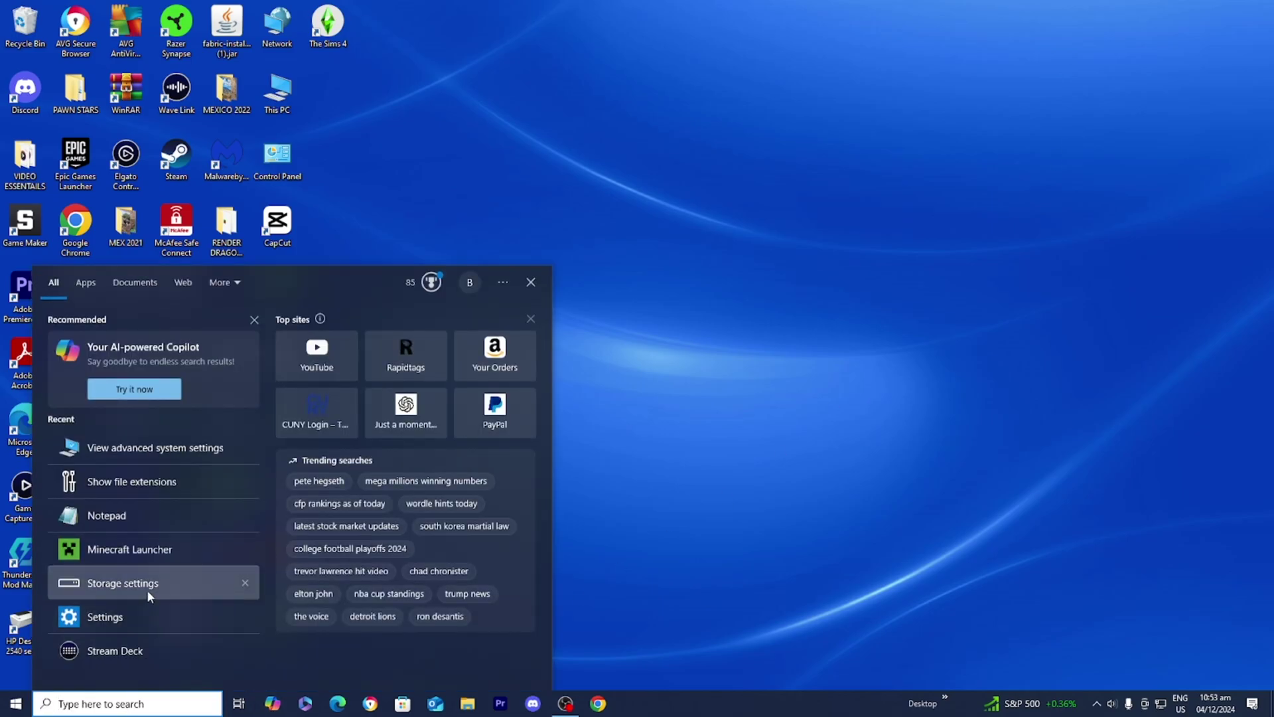
{"action": "left_click", "coordinate": [141, 554]}
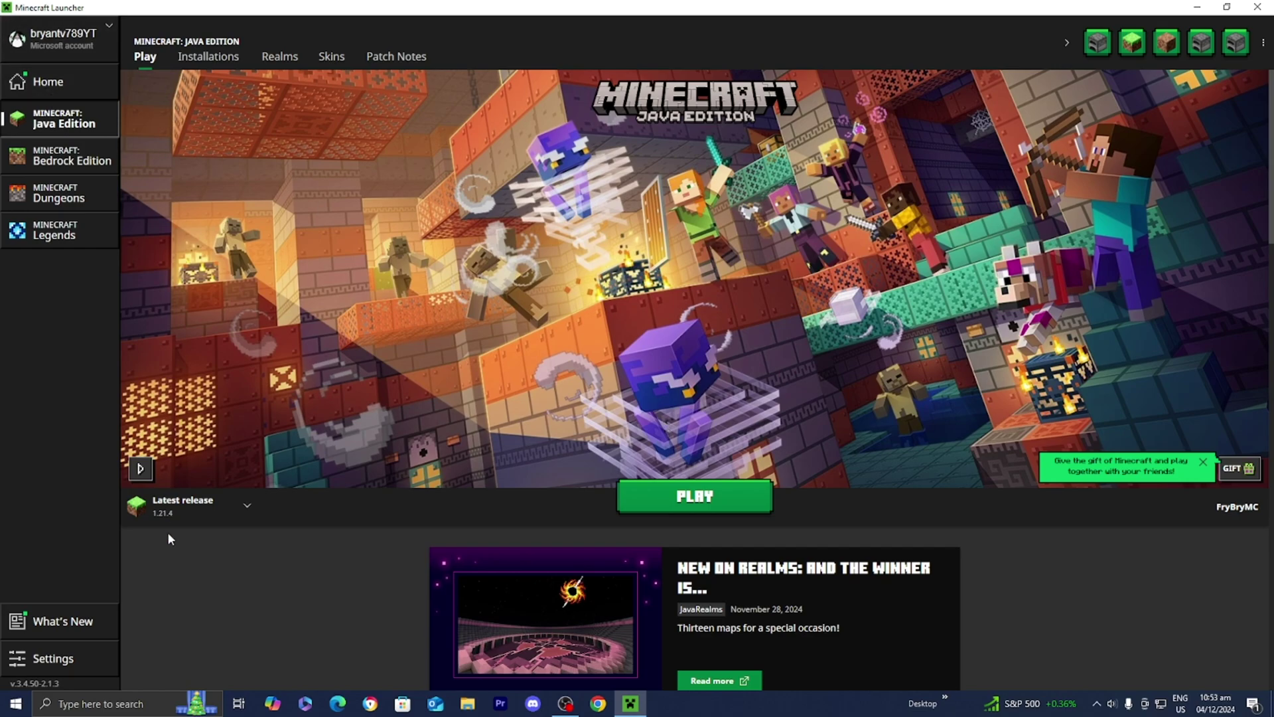
- Keep Latest release, browse versions in a new installation, cancel it, and return to Play
{"action": "left_click", "coordinate": [179, 509]}
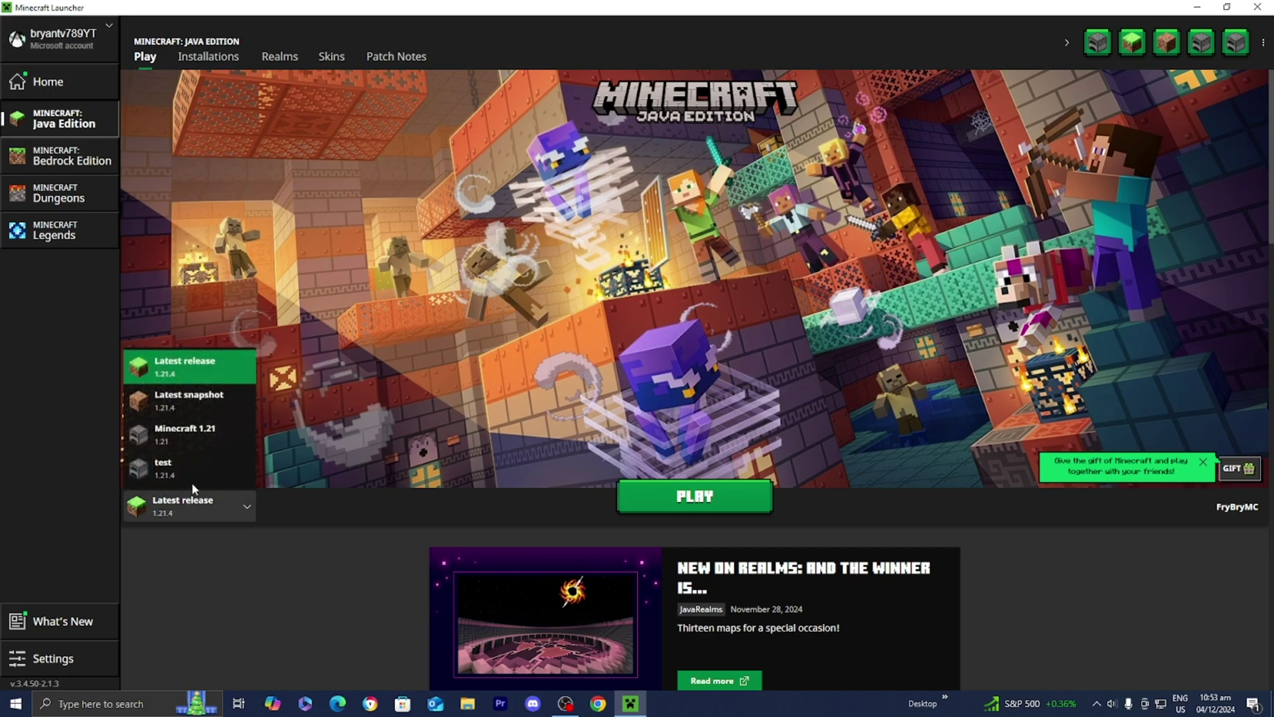
{"action": "left_click", "coordinate": [188, 364]}
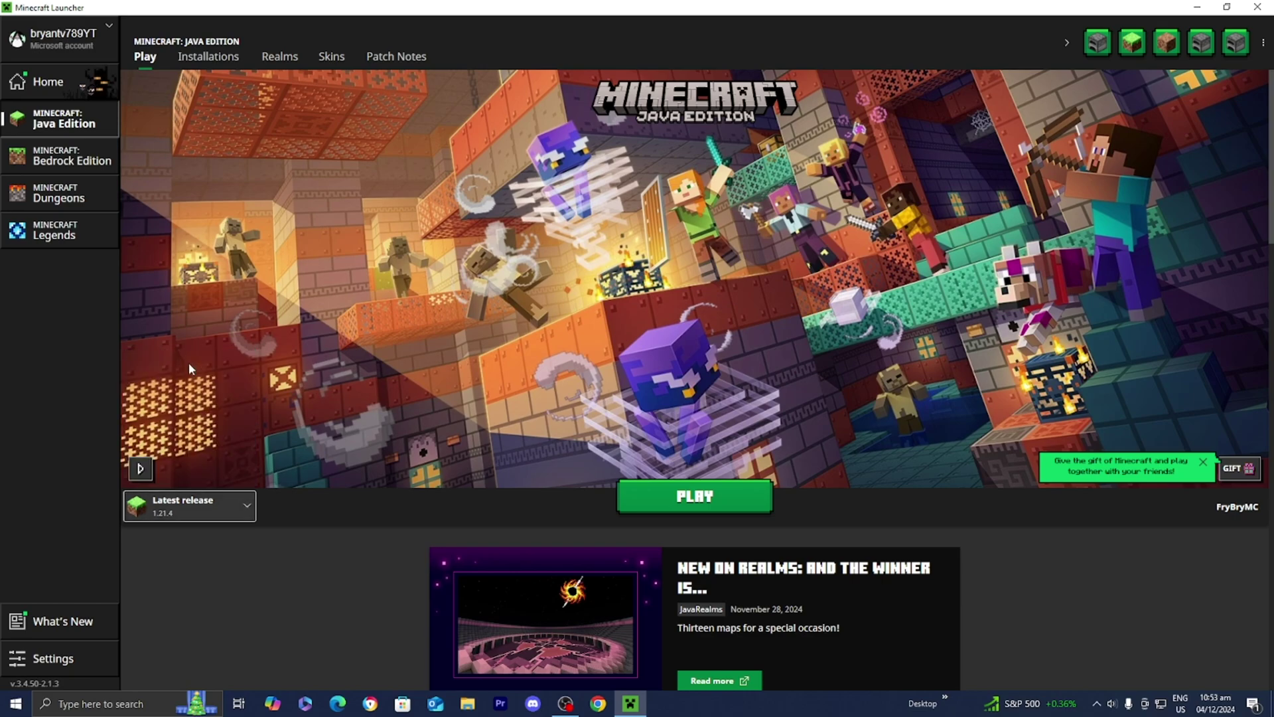
{"action": "left_click", "coordinate": [226, 60]}
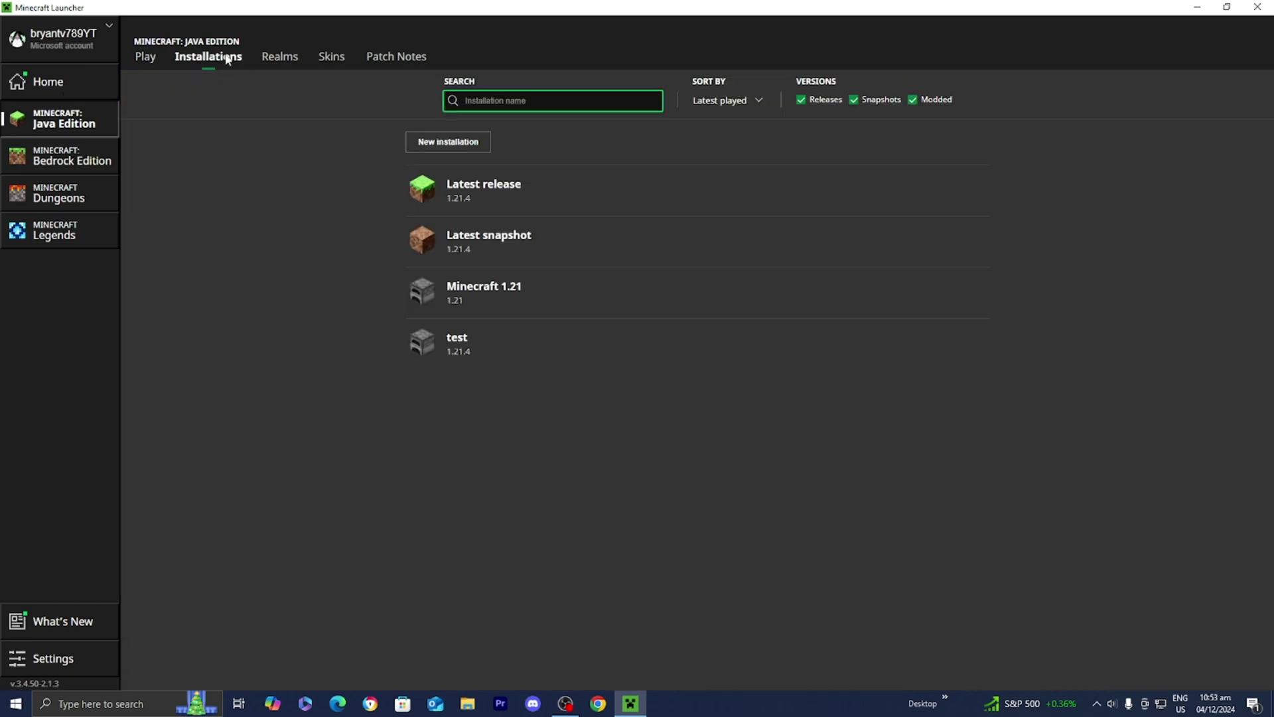
{"action": "left_click", "coordinate": [419, 140]}
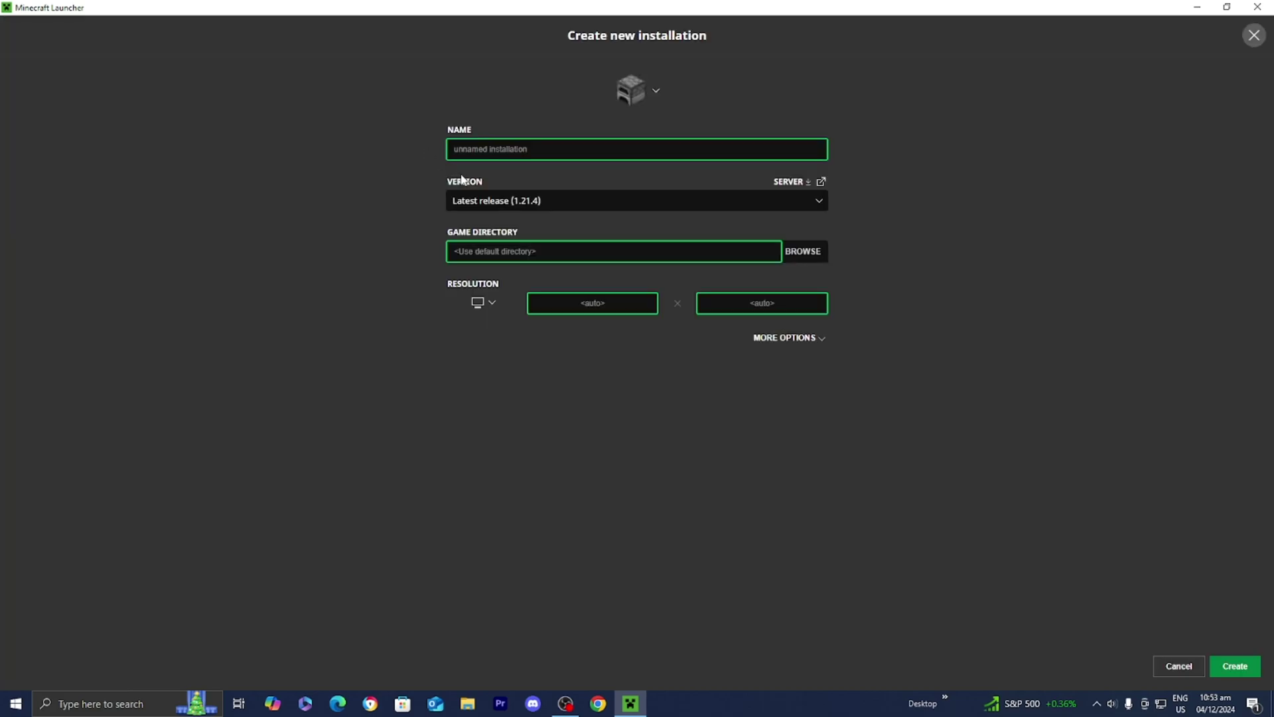
{"action": "left_click", "coordinate": [504, 200]}
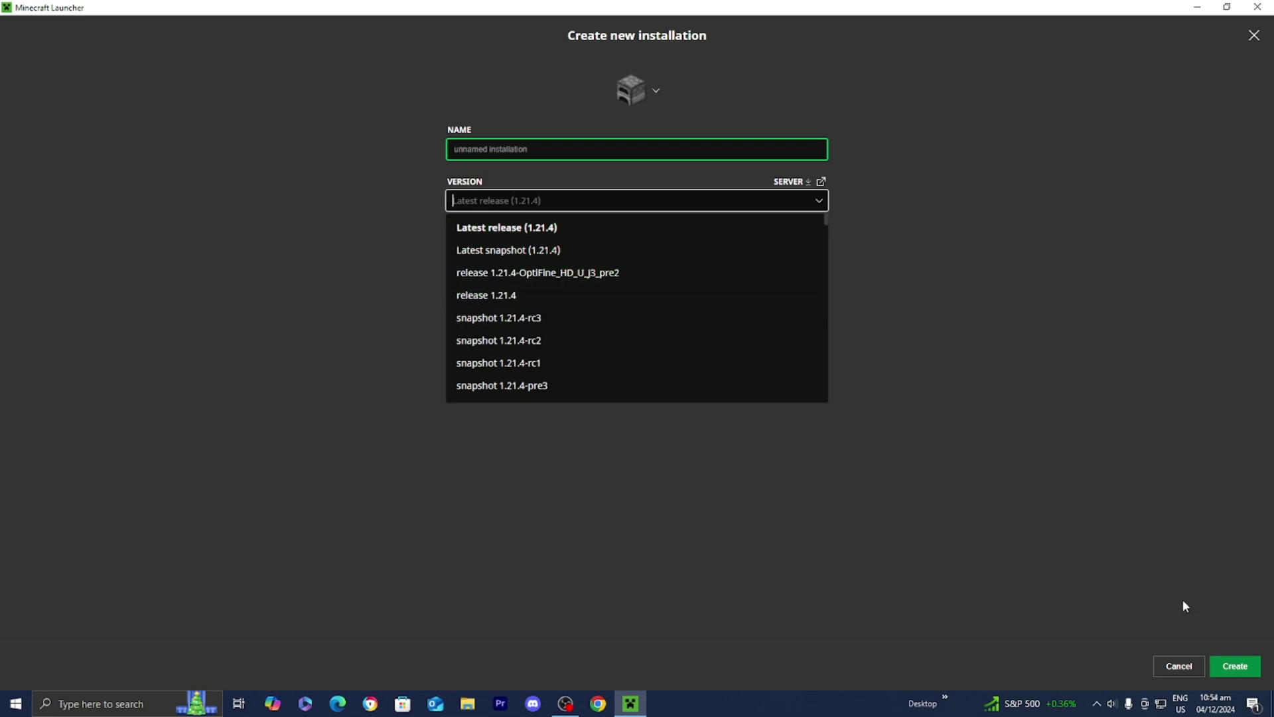
{"action": "left_click", "coordinate": [1179, 672]}
{"action": "left_click", "coordinate": [148, 58]}
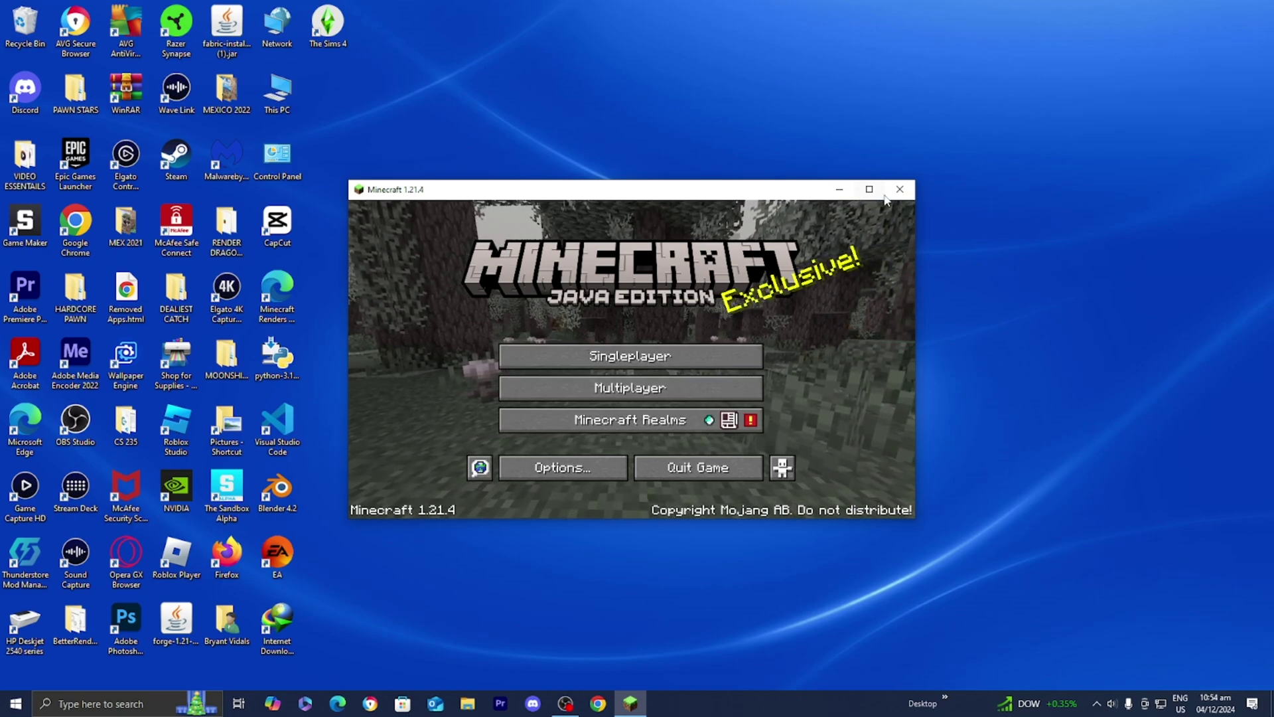
- Close the Minecraft 1.21.4 game window
{"action": "left_click", "coordinate": [892, 192]}
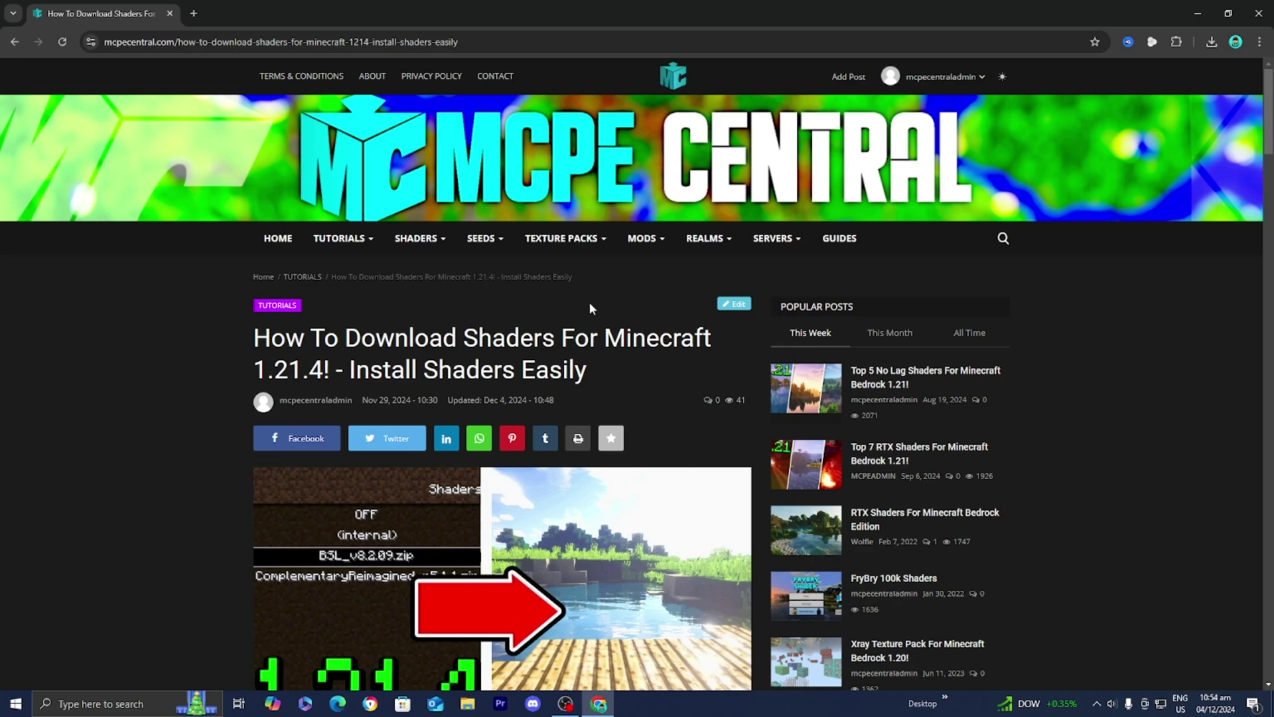
- Scroll the MCPE Central shaders article down to 'Step 2: Download Optifine'
{"action": "scroll", "coordinate": [427, 348], "scroll_direction": "down", "scroll_amount": 8}
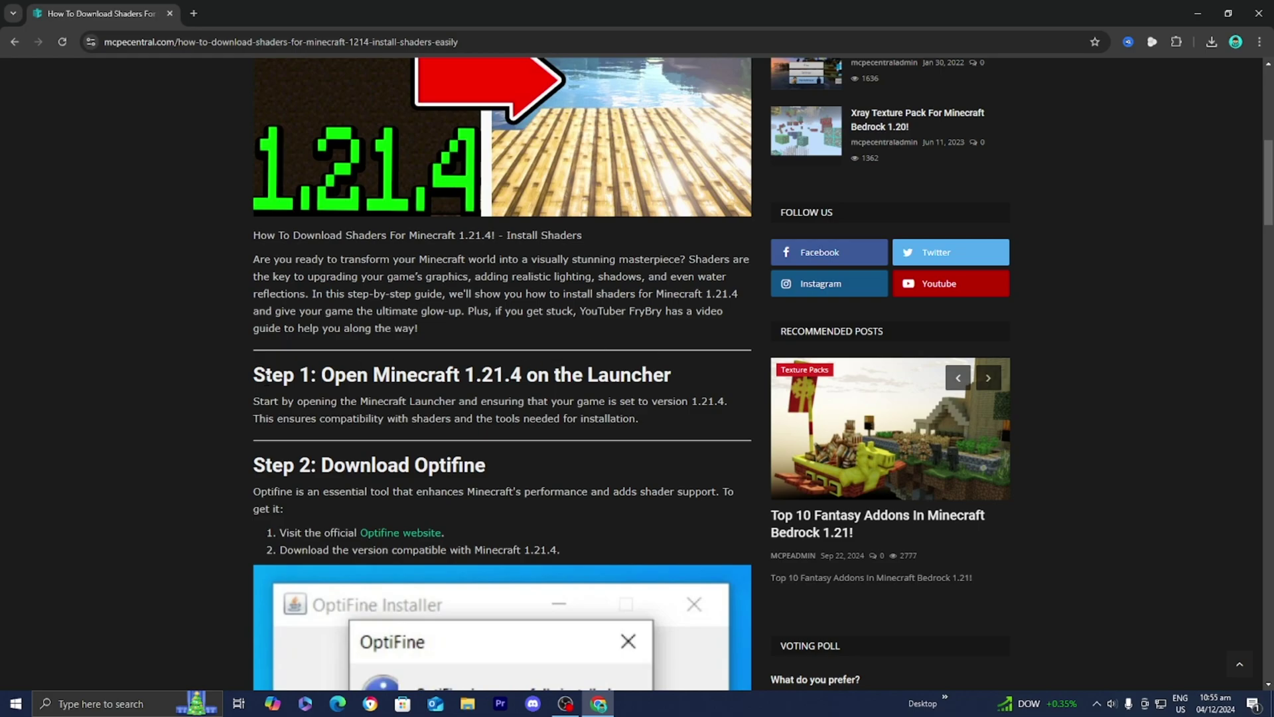
{"action": "left_click_drag", "start_coordinate": [265, 61], "coordinate": [321, 375]}
{"action": "left_click", "coordinate": [321, 375]}
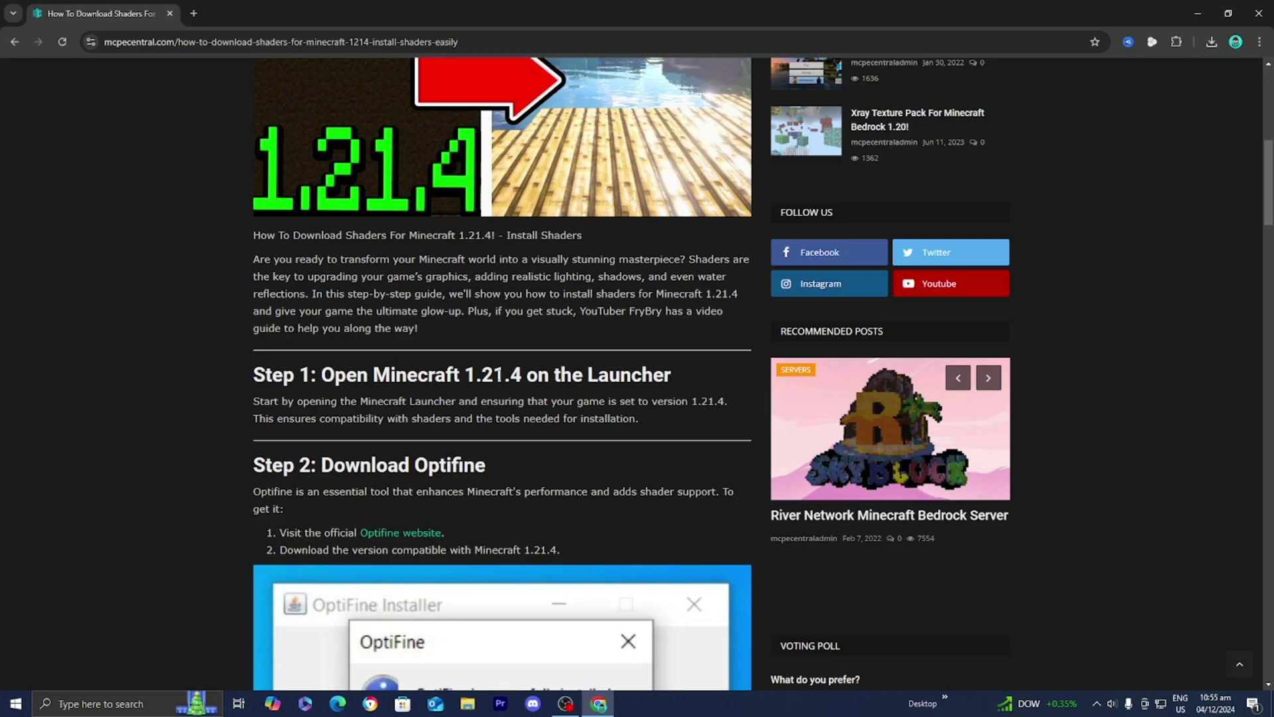
{"action": "scroll", "coordinate": [502, 380], "scroll_direction": "down", "scroll_amount": 3}
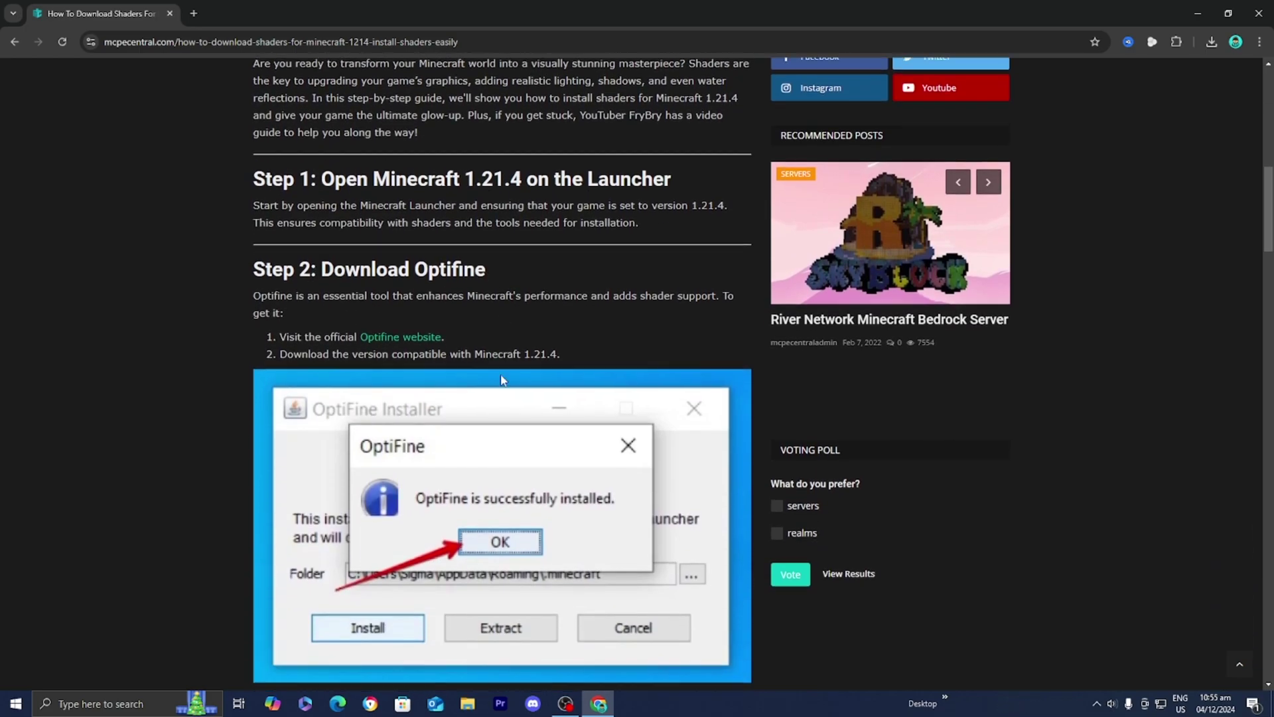
{"action": "scroll", "coordinate": [502, 380], "scroll_direction": "down", "scroll_amount": 1}
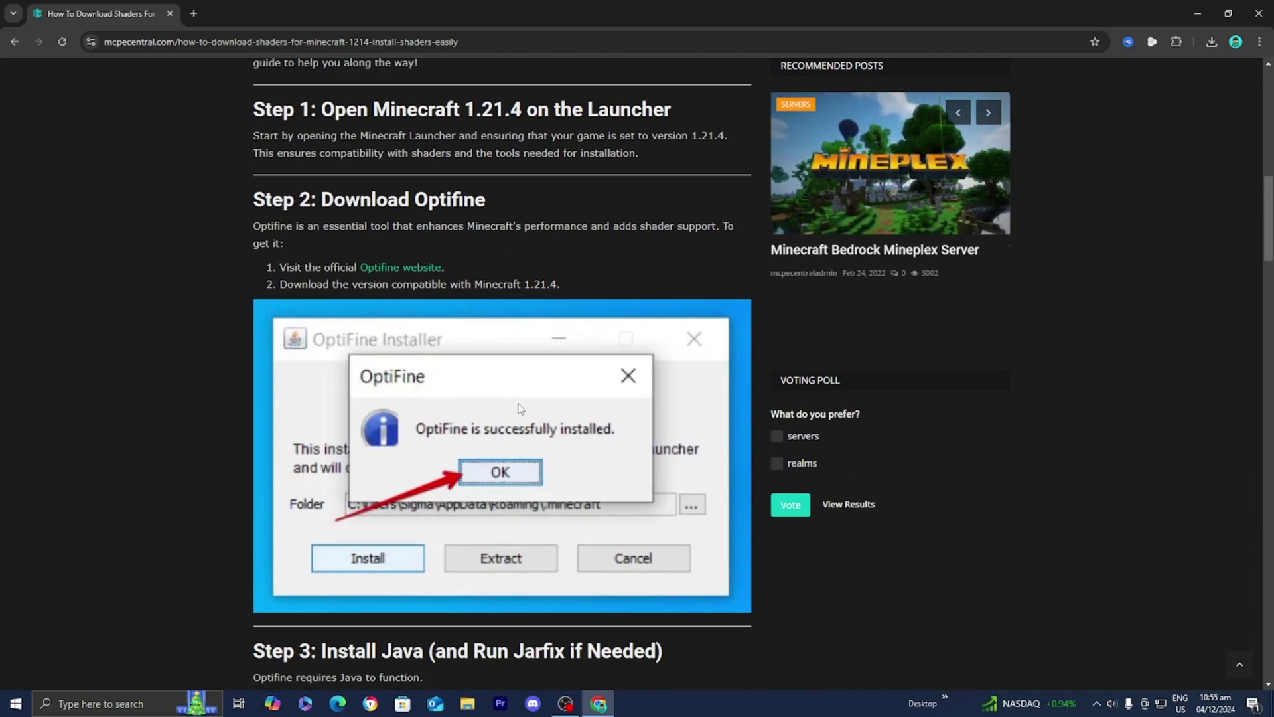
- Download preview OptiFine 1.21.4 HD U J3 pre1 from optifine.net's Preview versions, skipping the ad
{"action": "left_click", "coordinate": [410, 273]}
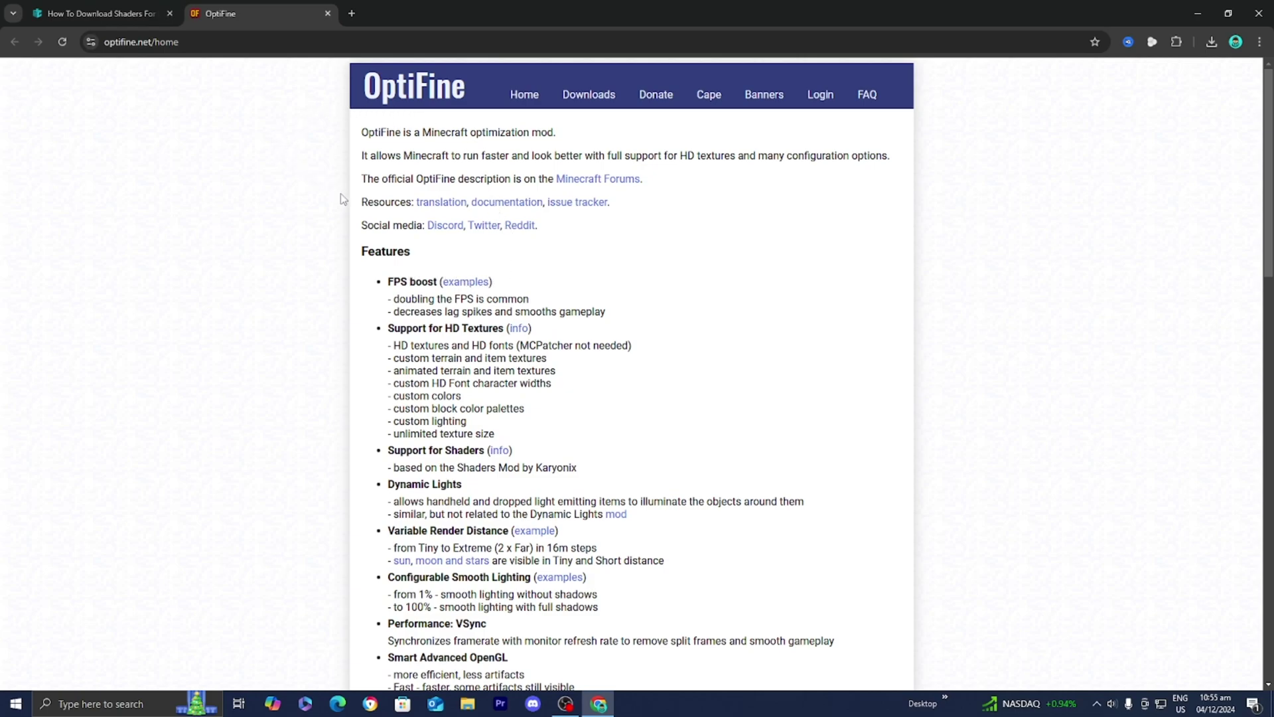
{"action": "left_click", "coordinate": [595, 99]}
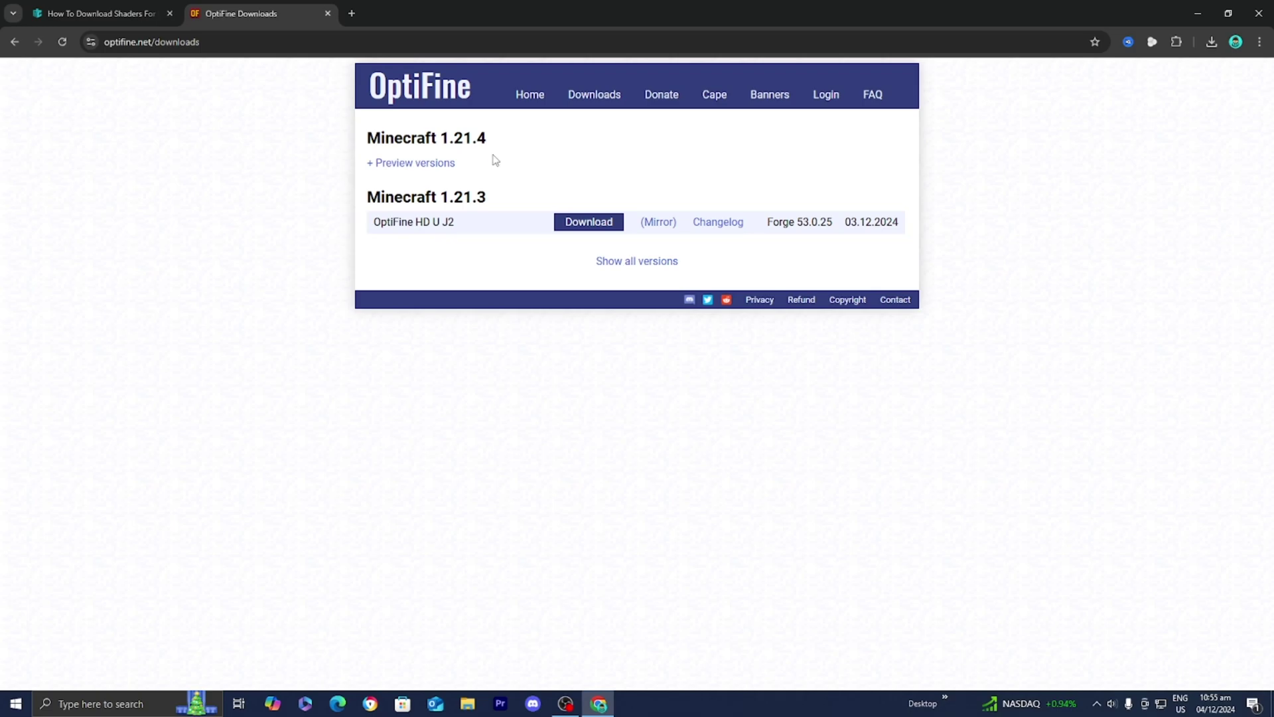
{"action": "left_click", "coordinate": [451, 166]}
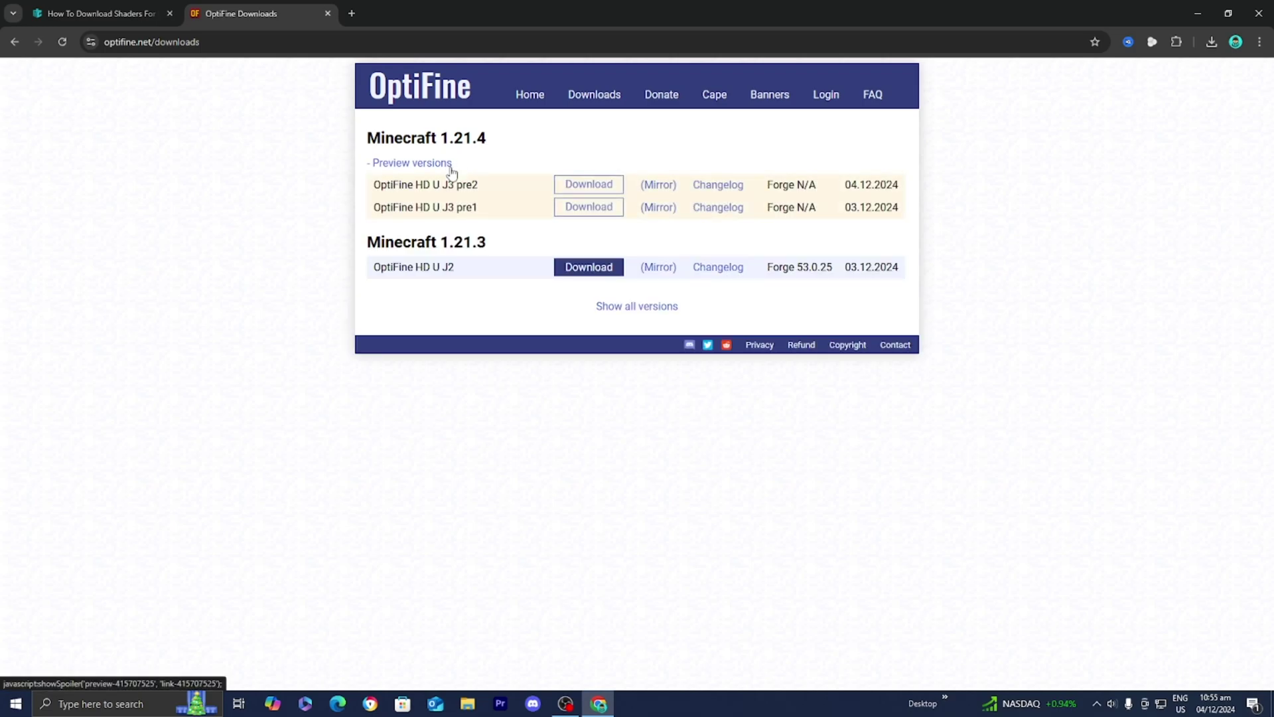
{"action": "left_click", "coordinate": [569, 211]}
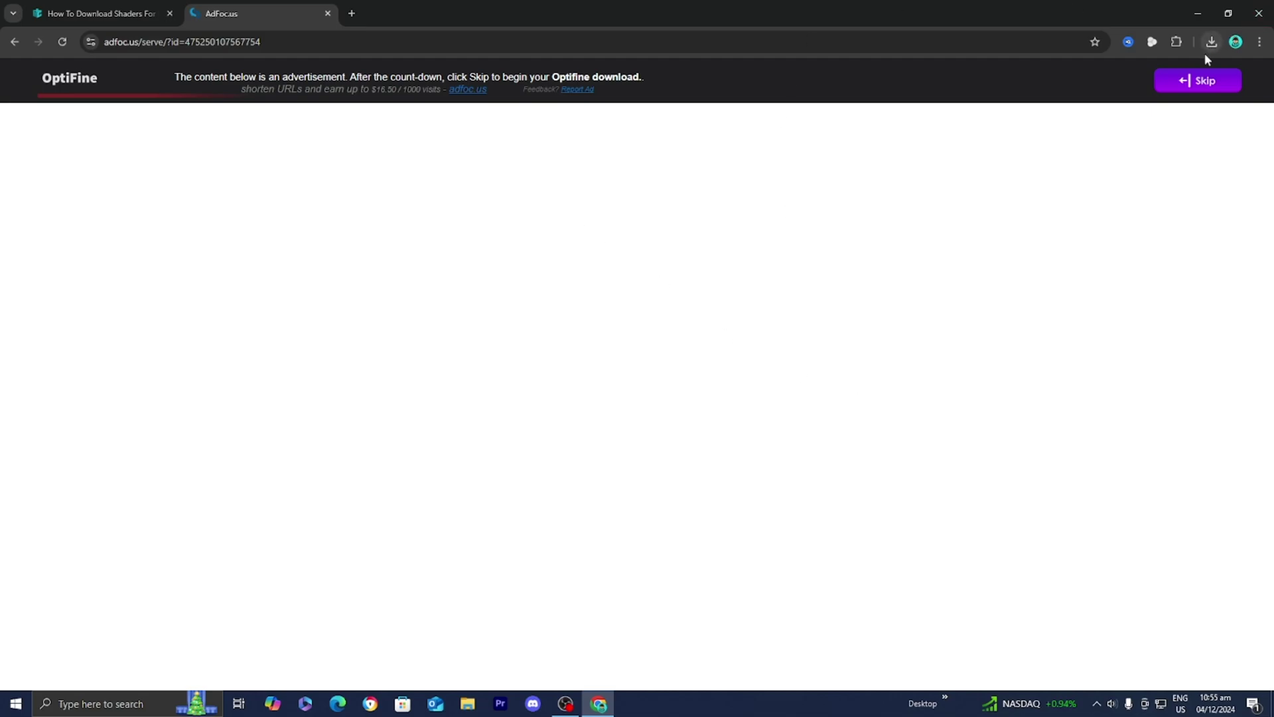
{"action": "left_click", "coordinate": [1197, 79]}
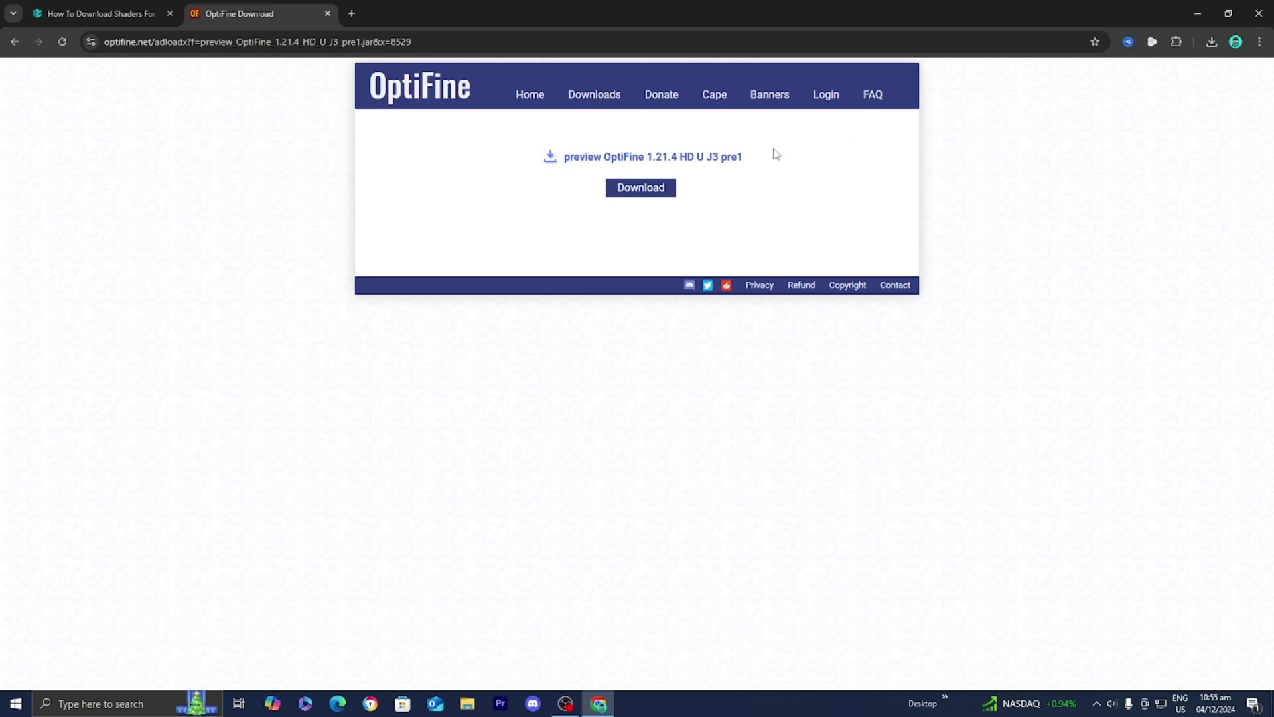
{"action": "left_click", "coordinate": [656, 189]}
- Drag preview_OptiFine_1.21.4_HD_U_J3_pre1.jar from Chrome's downloads onto the desktop, then re-maximise Chrome
{"action": "left_click_drag", "start_coordinate": [925, 6], "coordinate": [867, 265]}
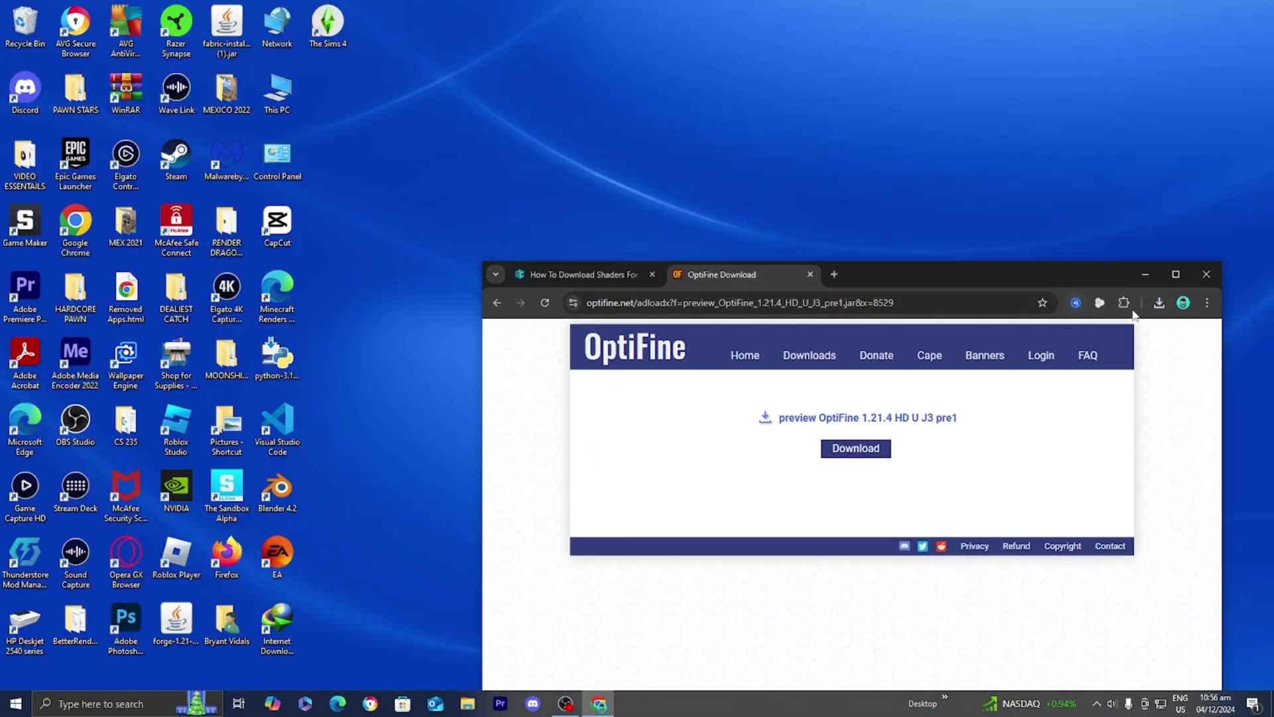
{"action": "left_click", "coordinate": [1159, 303]}
{"action": "left_click_drag", "start_coordinate": [1049, 363], "coordinate": [863, 189]}
{"action": "left_click", "coordinate": [983, 188]}
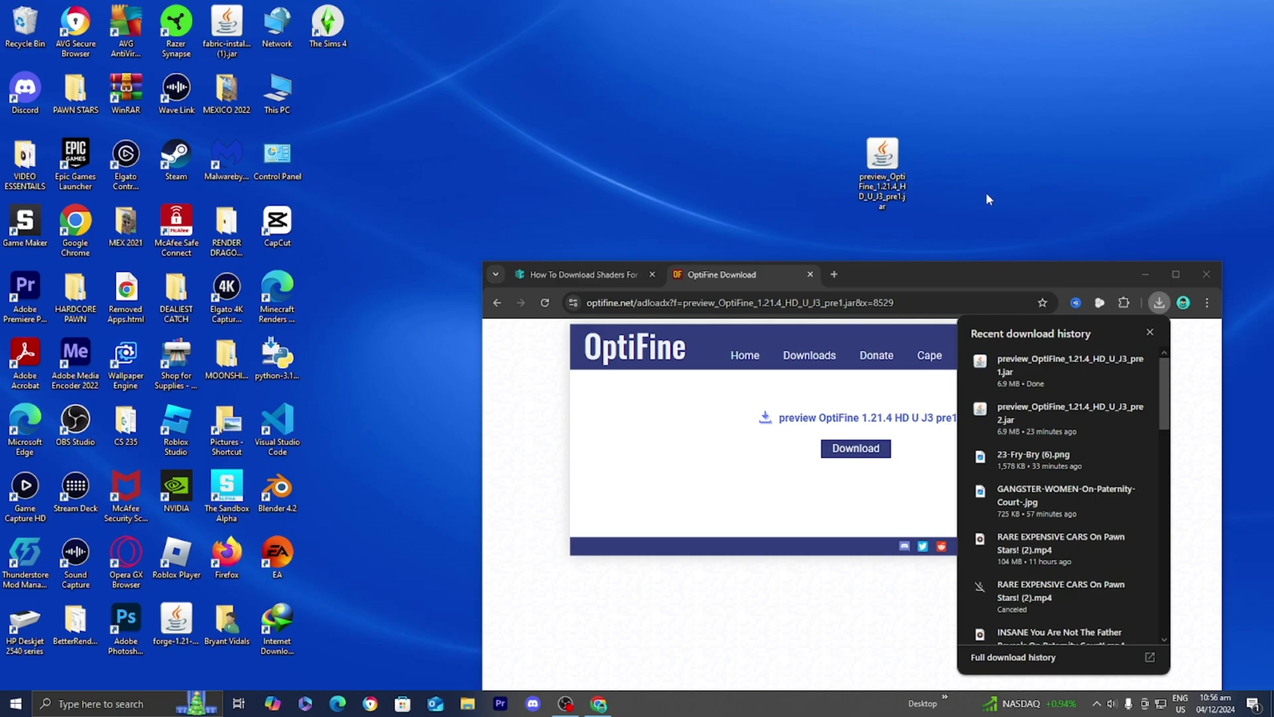
{"action": "left_click", "coordinate": [1174, 275]}
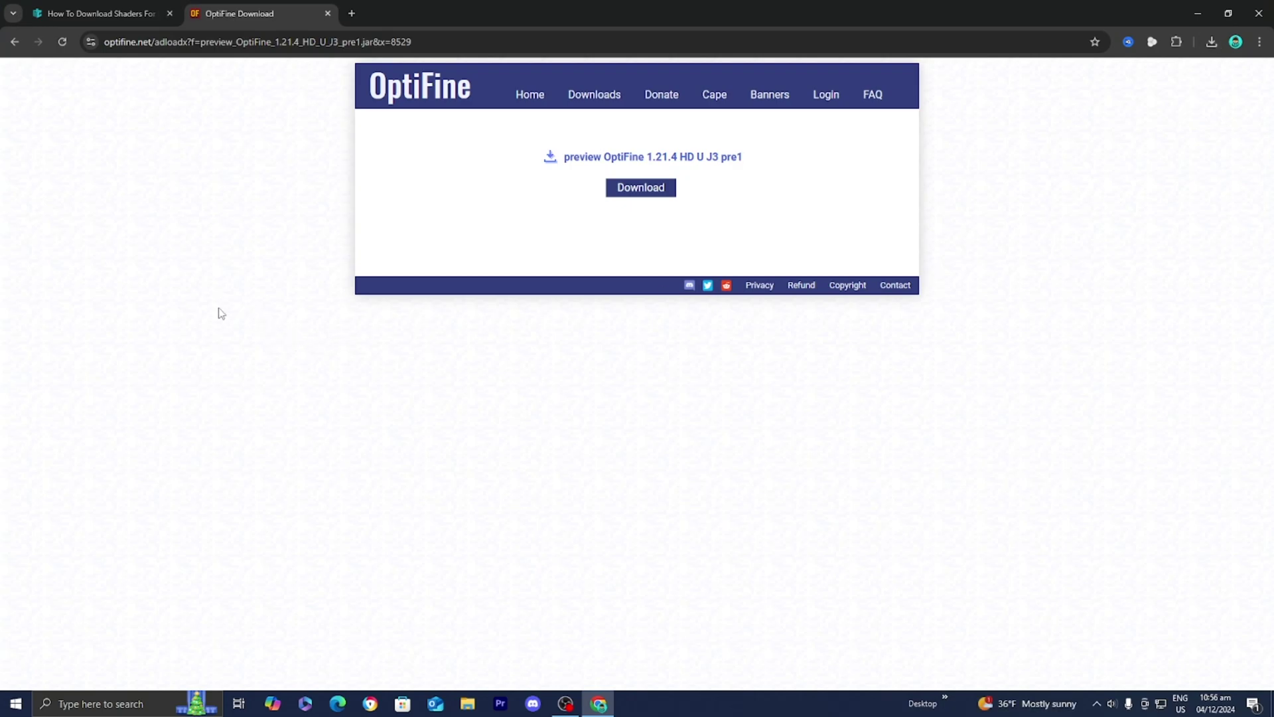
- Return to the tutorial tab and scroll to 'Step 3: Install Java'
{"action": "key", "text": "ctrl+Tab"}
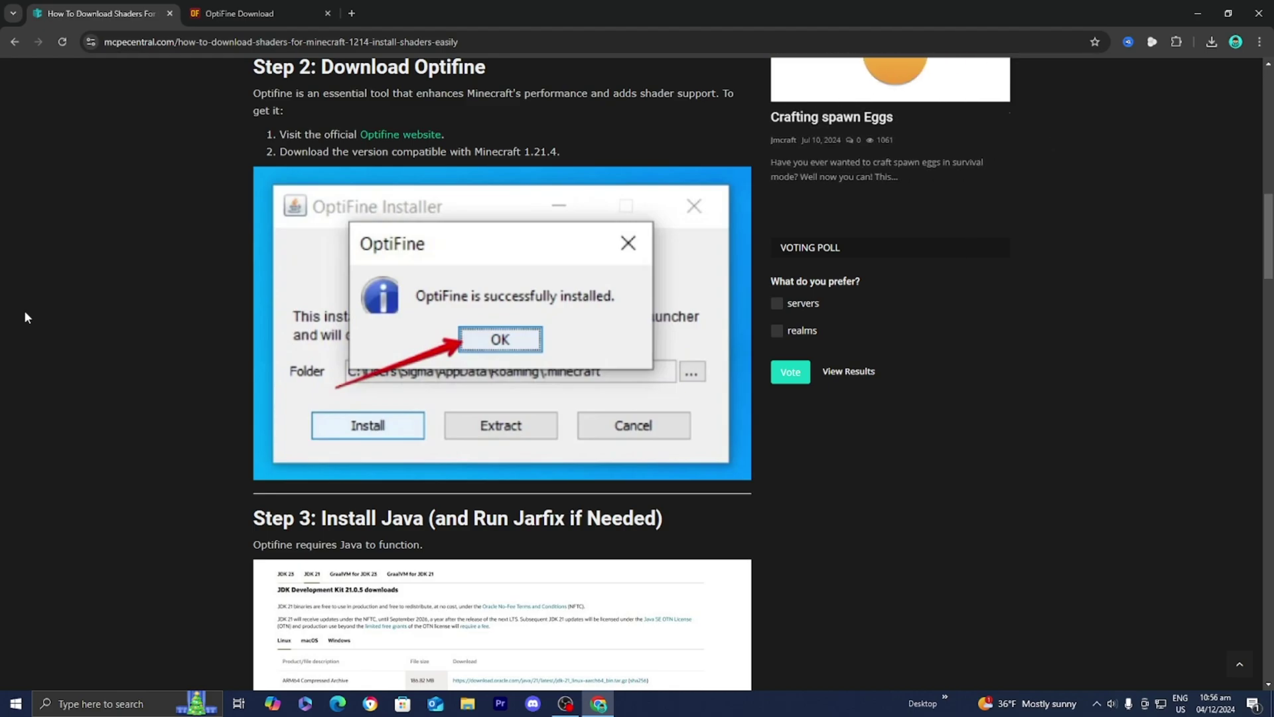
{"action": "scroll", "coordinate": [25, 317], "scroll_direction": "down", "scroll_amount": 4}
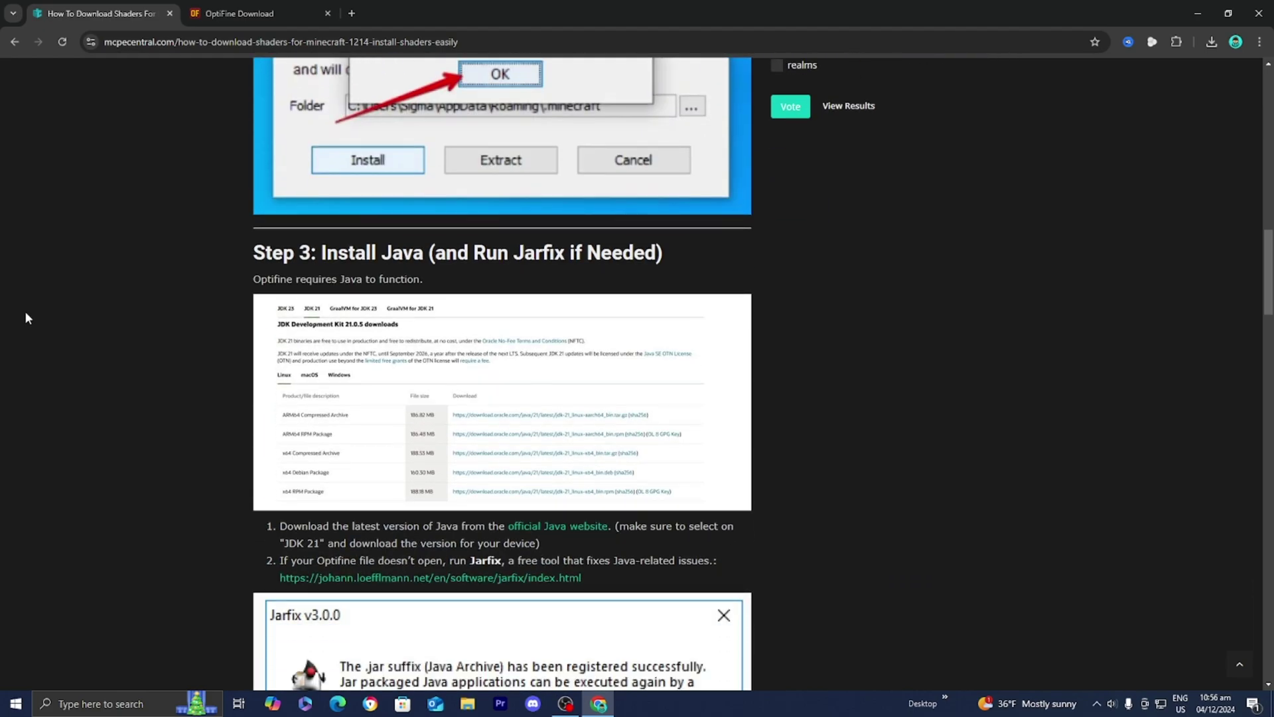
{"action": "scroll", "coordinate": [25, 318], "scroll_direction": "down", "scroll_amount": 1}
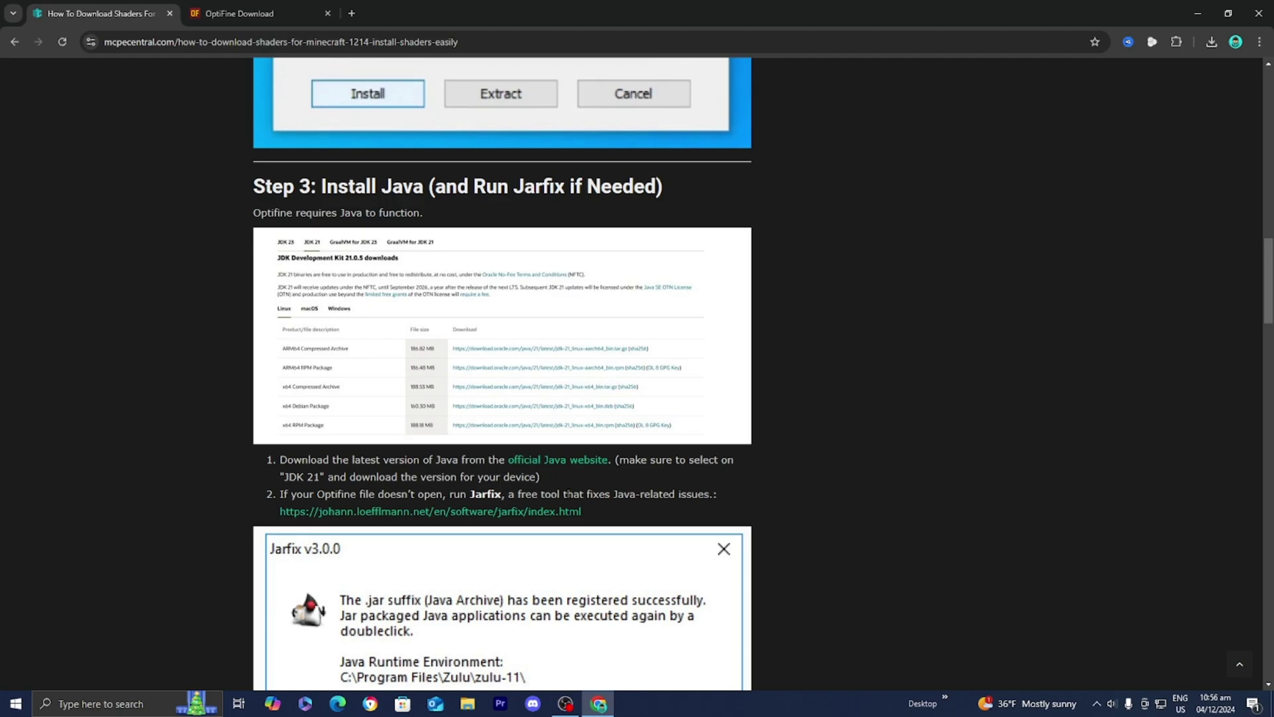
- Open Oracle's JDK 21 Windows downloads, mark the x64 Installer, and return to the guide
{"action": "left_click", "coordinate": [549, 460]}
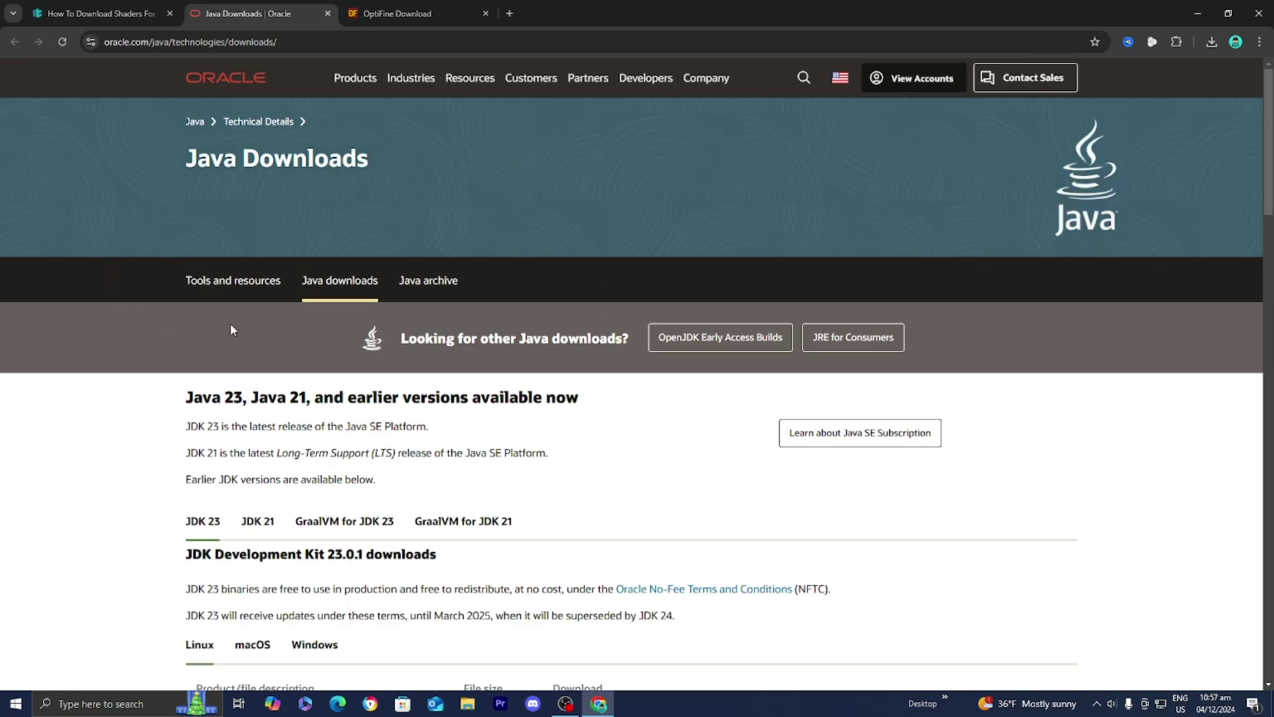
{"action": "scroll", "coordinate": [579, 278], "scroll_direction": "down", "scroll_amount": 4}
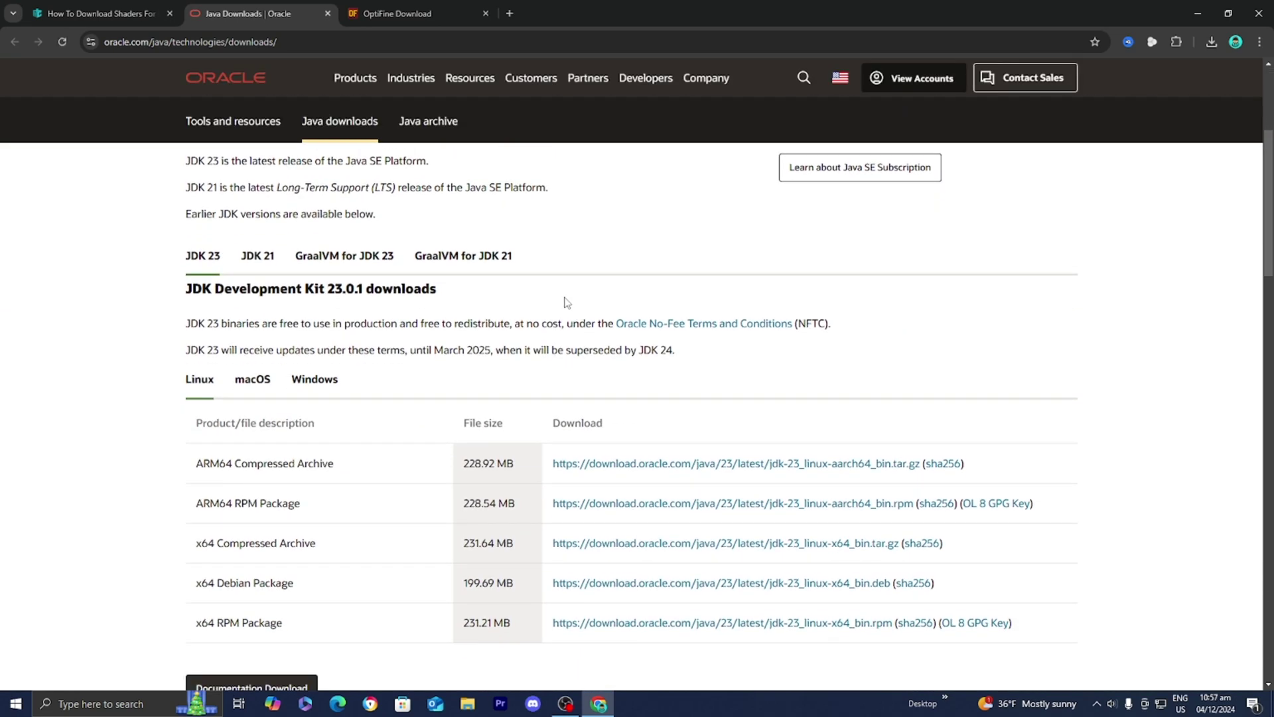
{"action": "left_click", "coordinate": [249, 264]}
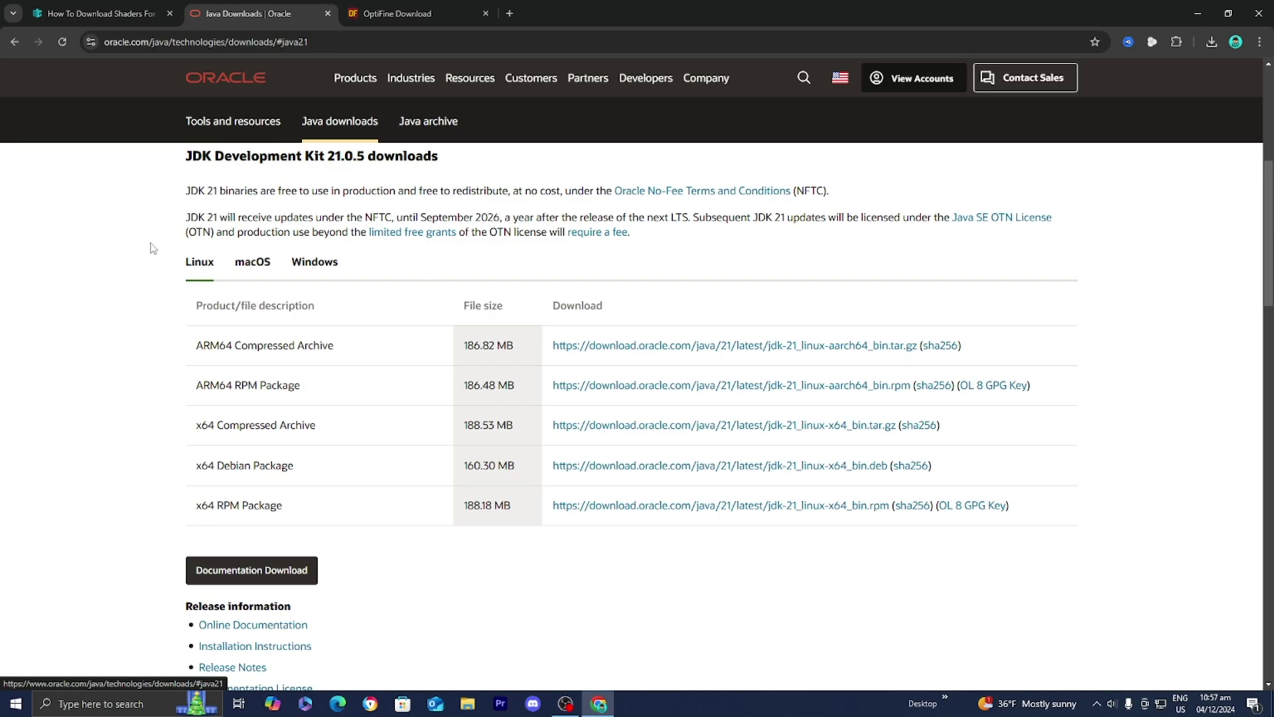
{"action": "left_click", "coordinate": [315, 262]}
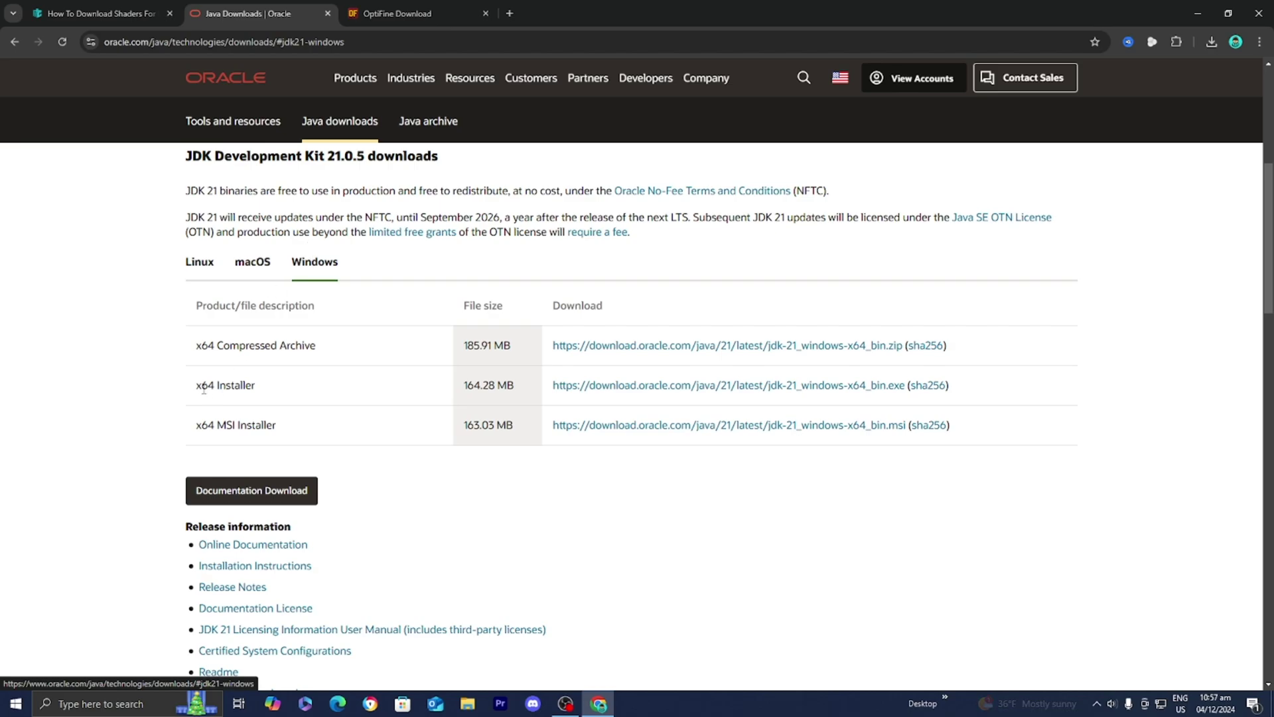
{"action": "left_click_drag", "start_coordinate": [204, 388], "coordinate": [304, 385]}
{"action": "key", "text": "ctrl+shift+Tab"}
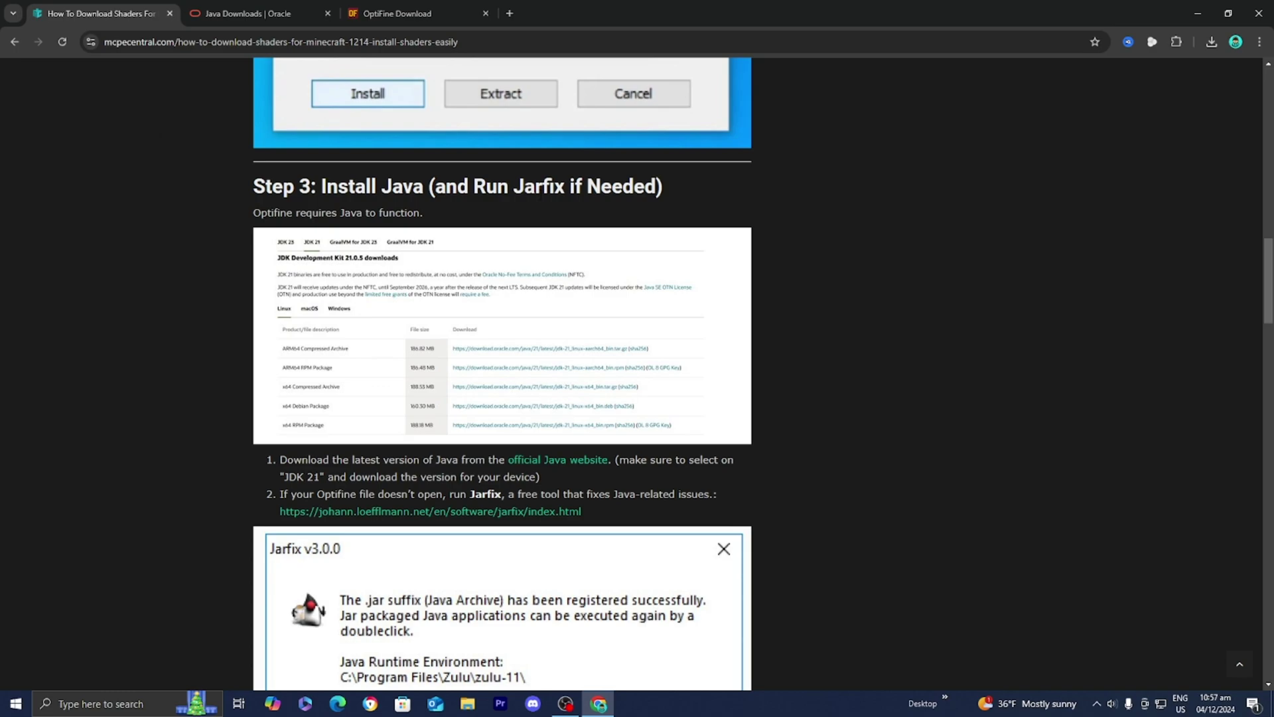
- Scroll to the jarfix link and open the Jarfix 3.0.0 page in a new tab
{"action": "scroll", "coordinate": [473, 384], "scroll_direction": "down", "scroll_amount": 2}
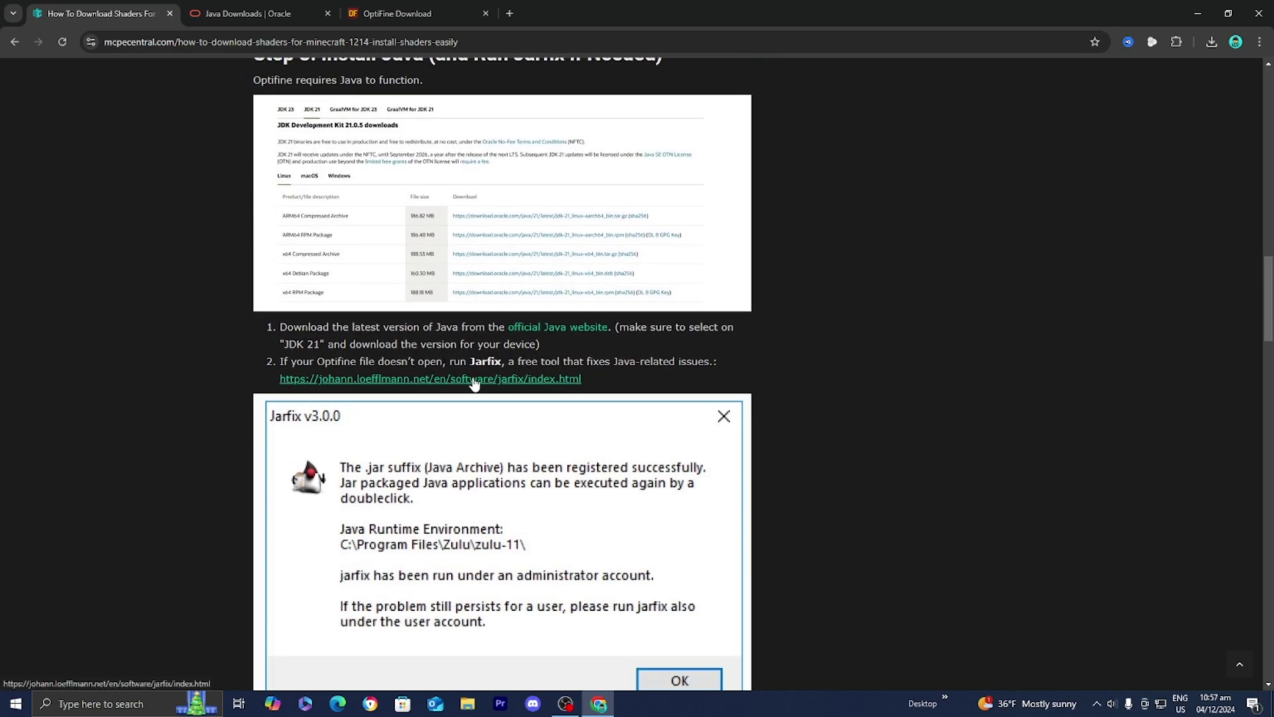
{"action": "scroll", "coordinate": [473, 383], "scroll_direction": "down", "scroll_amount": 1}
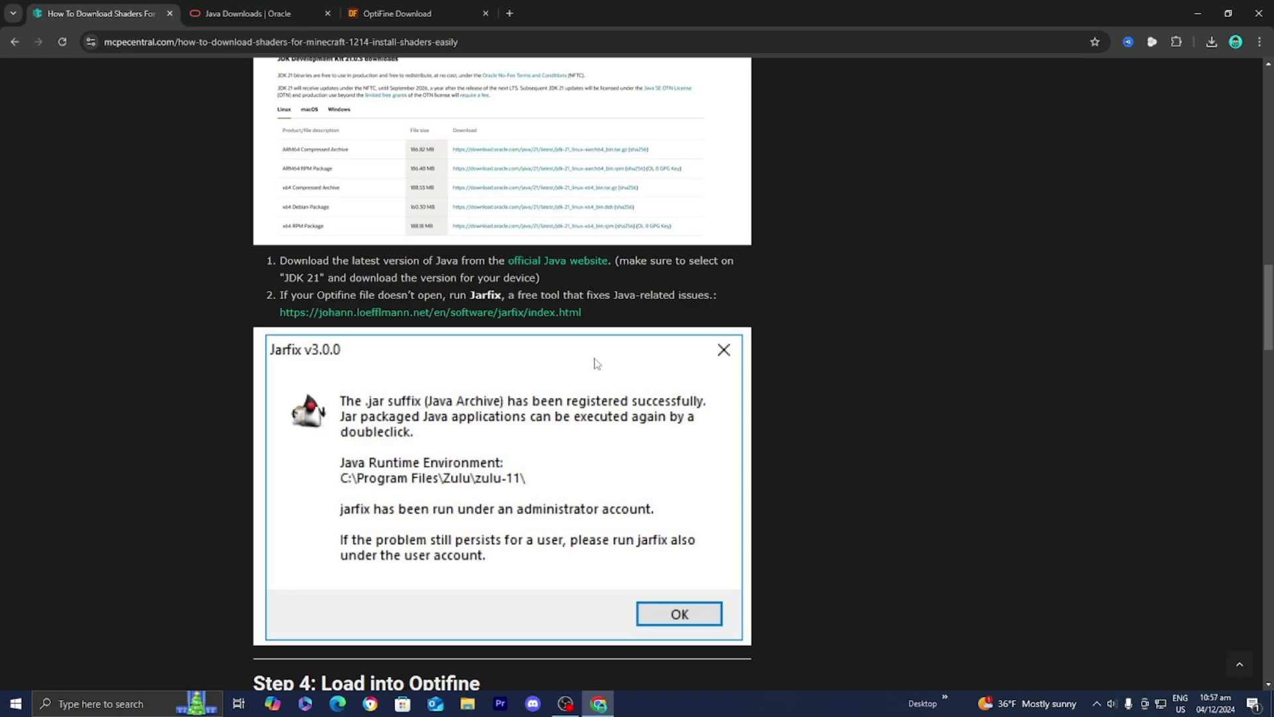
{"action": "left_click", "coordinate": [490, 318]}
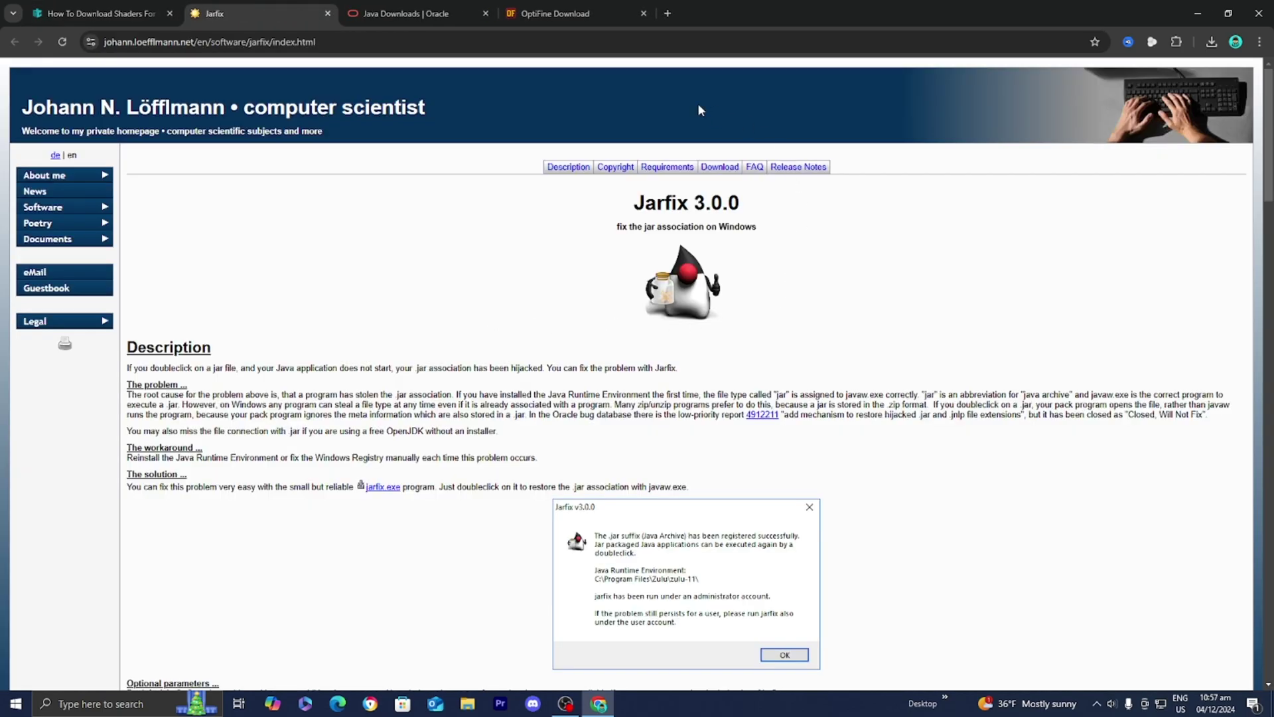
- Review the Jarfix page, then read the guide's Step 4 instructions
{"action": "scroll", "coordinate": [609, 233], "scroll_direction": "down", "scroll_amount": 2}
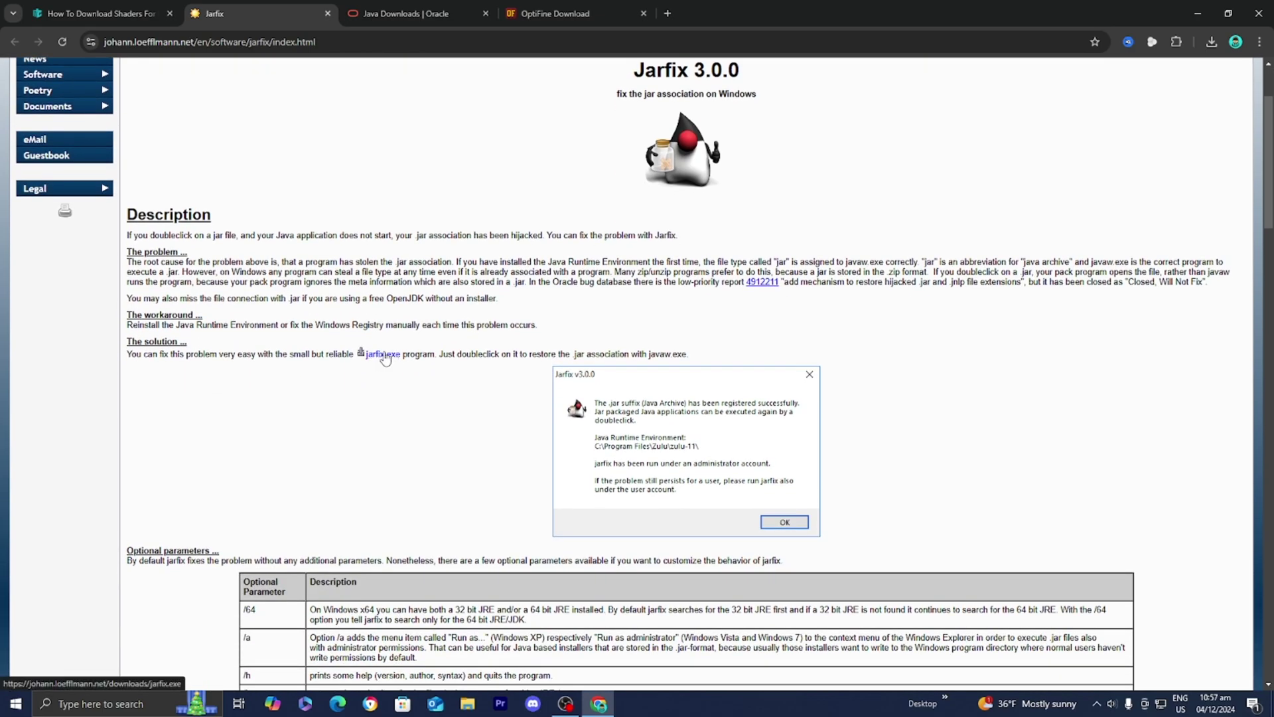
{"action": "scroll", "coordinate": [385, 359], "scroll_direction": "up", "scroll_amount": 2}
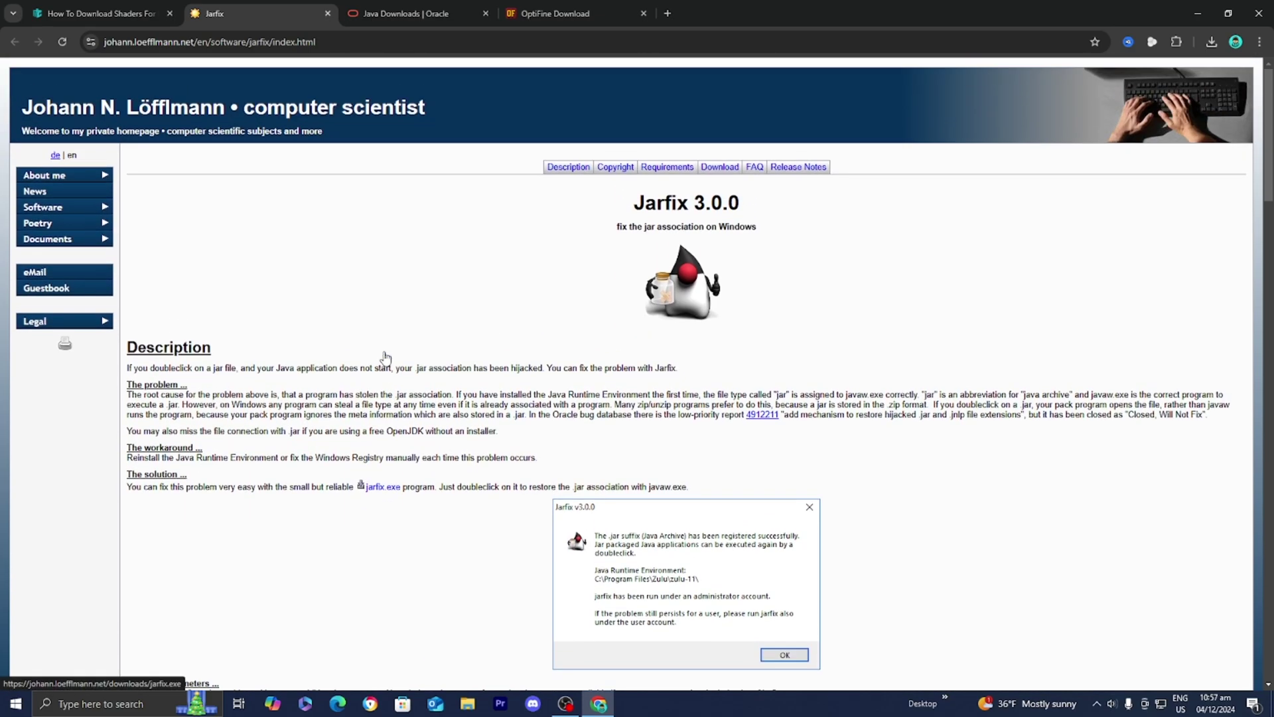
{"action": "scroll", "coordinate": [385, 355], "scroll_direction": "down", "scroll_amount": 1}
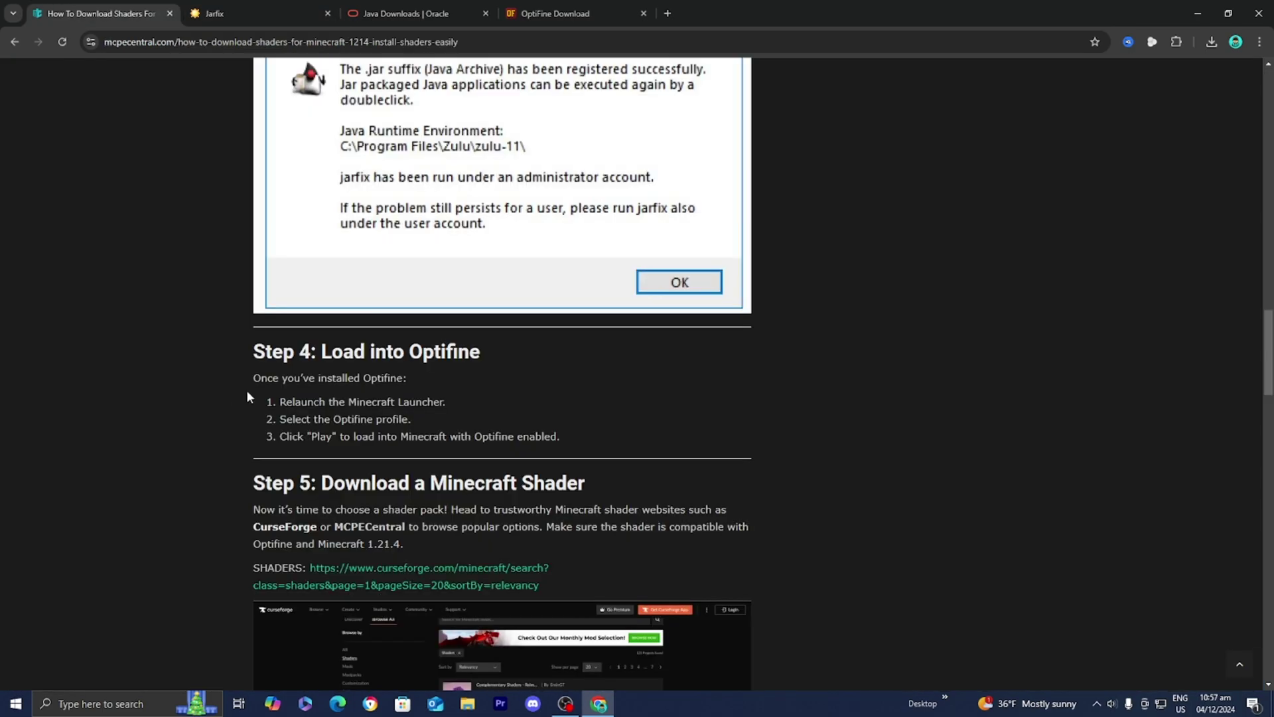
{"action": "left_click_drag", "start_coordinate": [264, 362], "coordinate": [581, 445]}
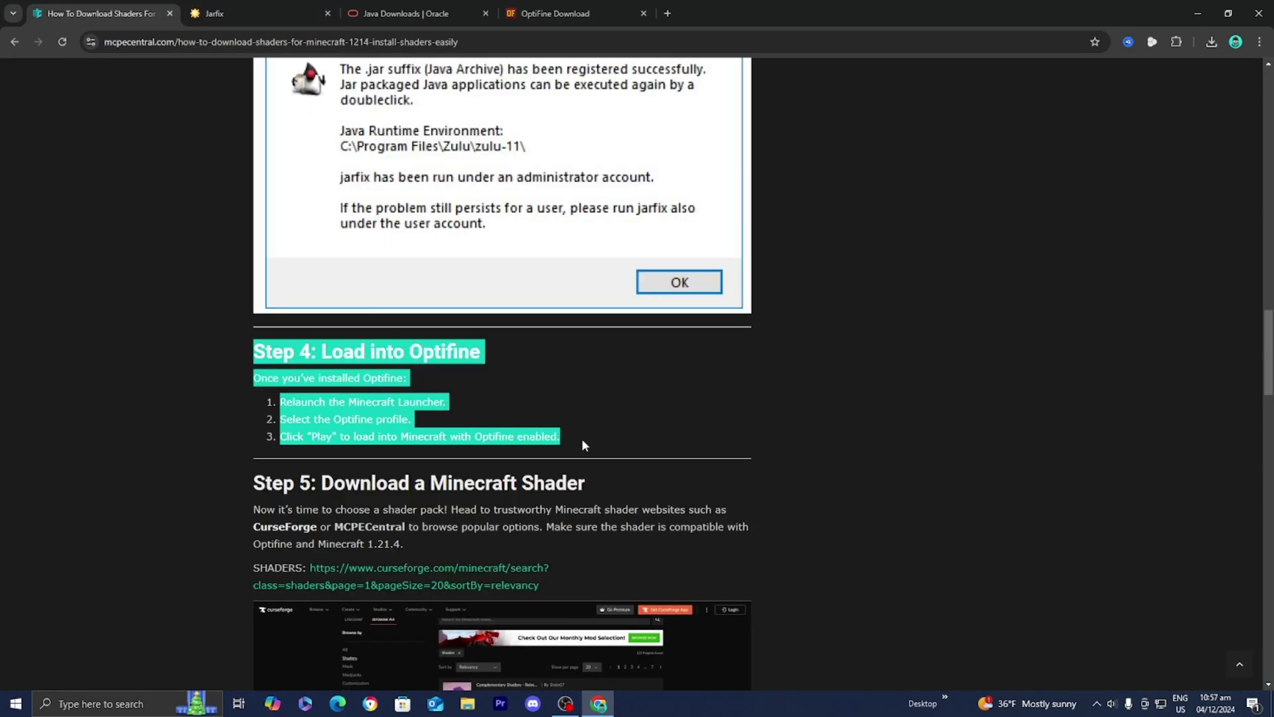
{"action": "left_click", "coordinate": [547, 389]}
- Minimise Chrome, centre the OptiFine jar on the desktop, and open it with Java(TM) Platform SE binary
{"action": "left_click", "coordinate": [1199, 13]}
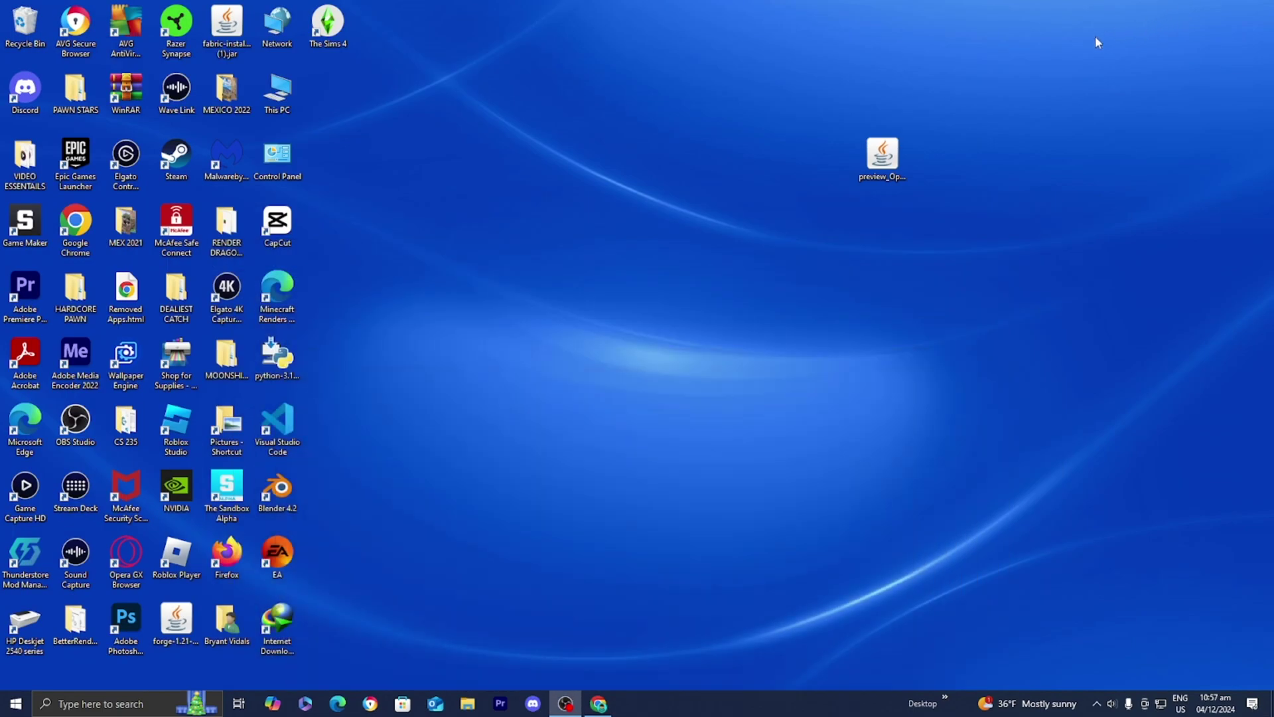
{"action": "left_click_drag", "start_coordinate": [882, 156], "coordinate": [601, 318]}
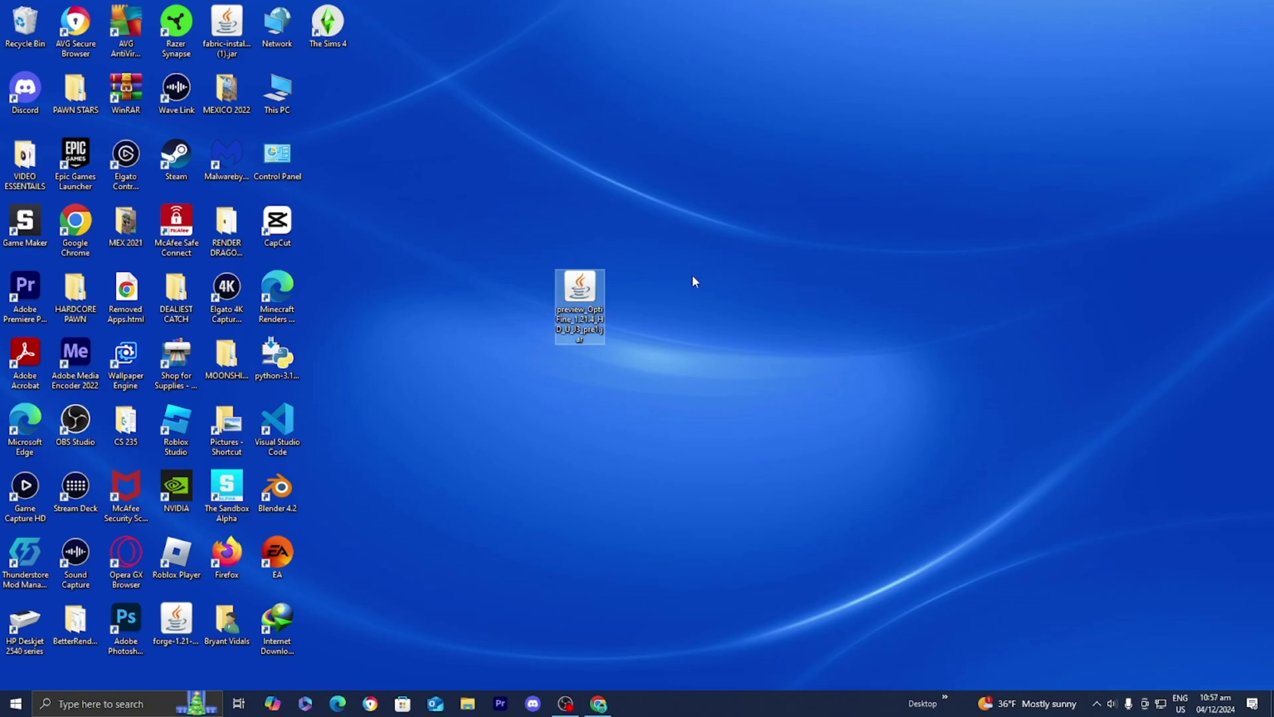
{"action": "right_click", "coordinate": [577, 295]}
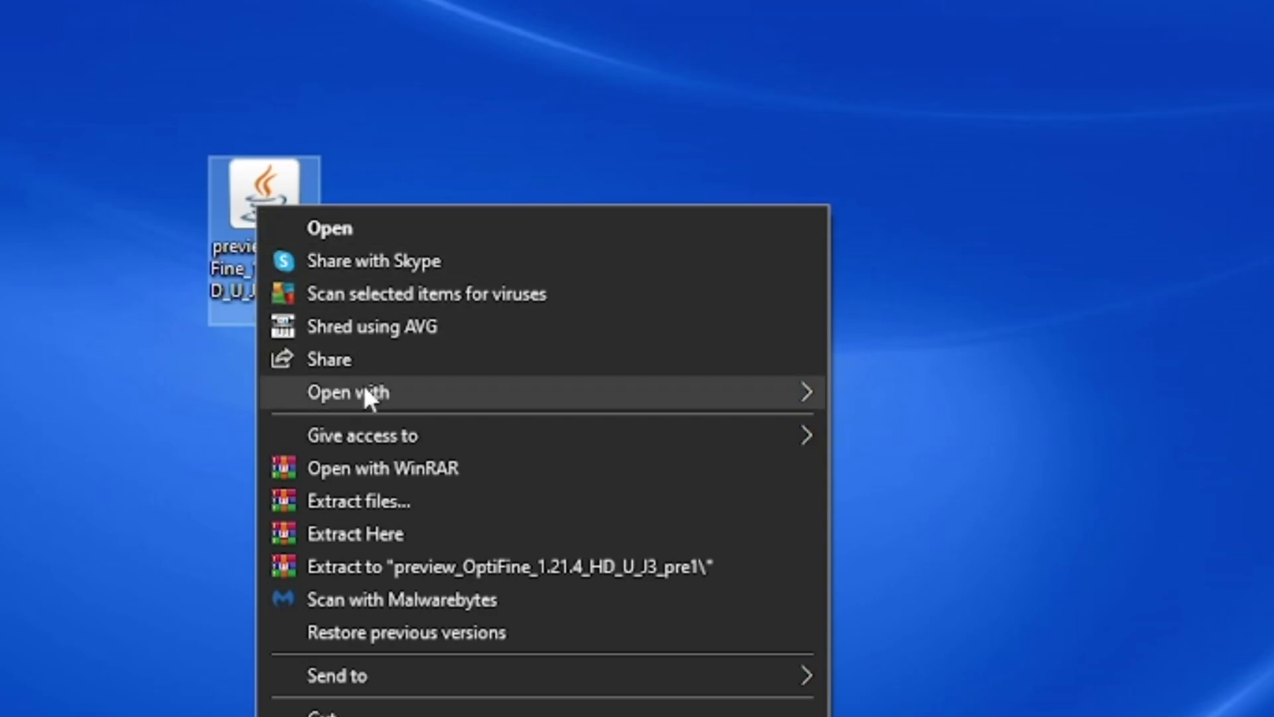
{"action": "mouse_move", "coordinate": [365, 391]}
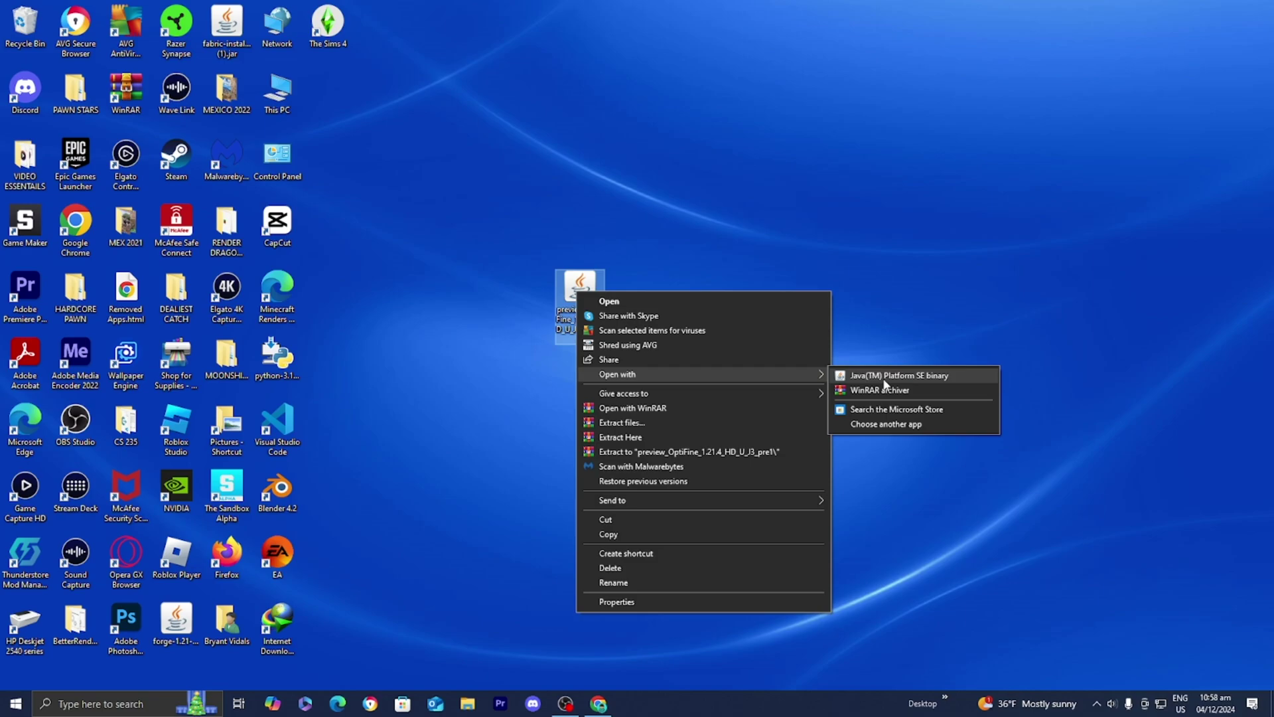
{"action": "left_click", "coordinate": [887, 376]}
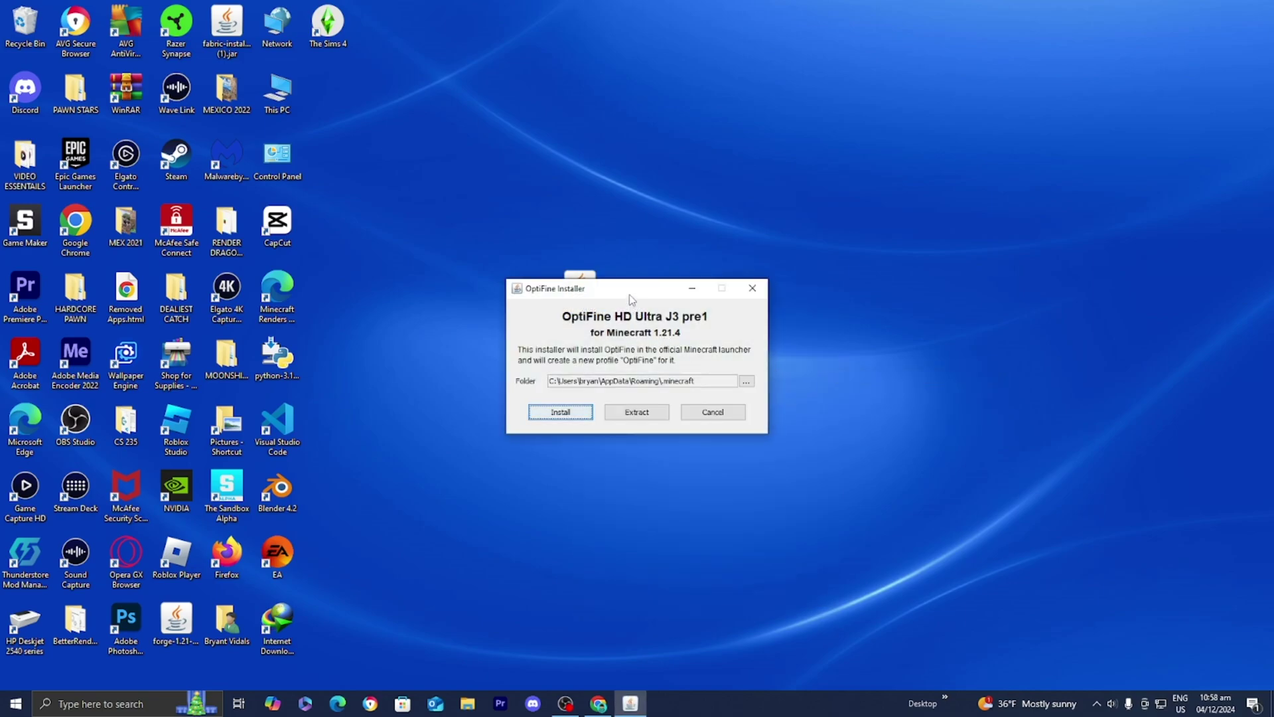
- Install OptiFine HD Ultra J3 pre1 into the Minecraft folder and dismiss the success message
{"action": "left_click_drag", "start_coordinate": [631, 296], "coordinate": [626, 279]}
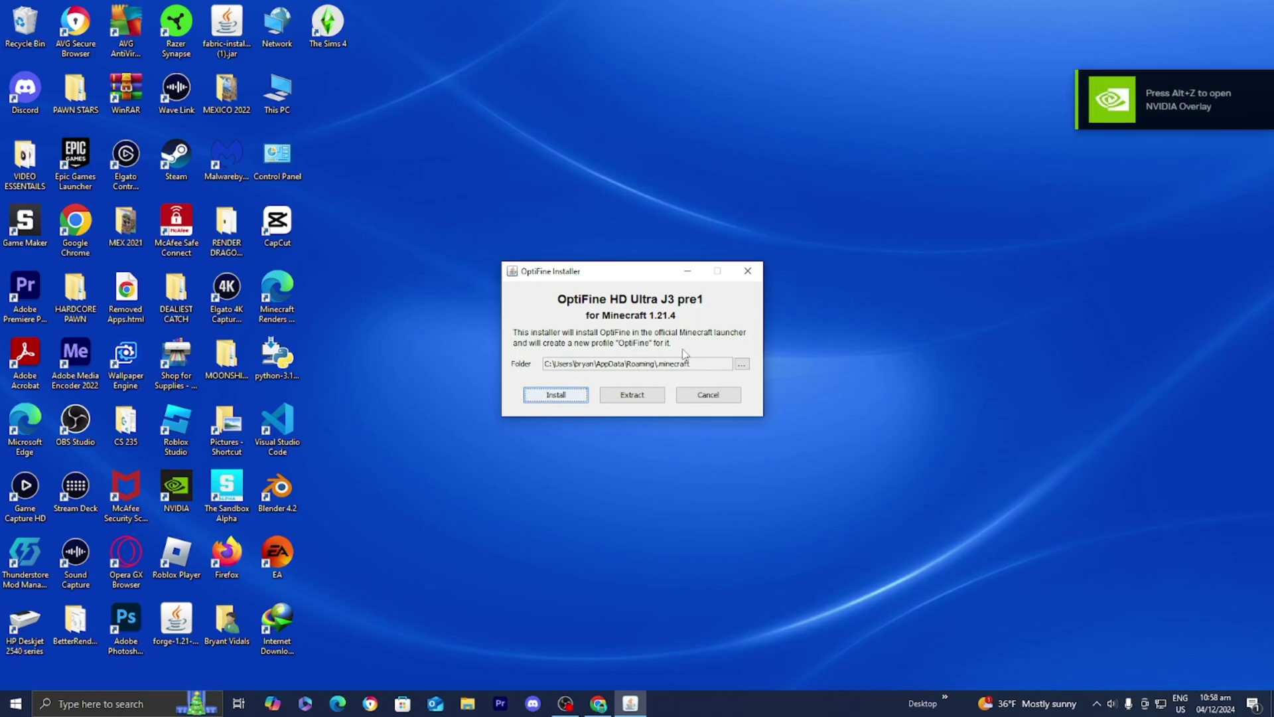
{"action": "left_click", "coordinate": [558, 395]}
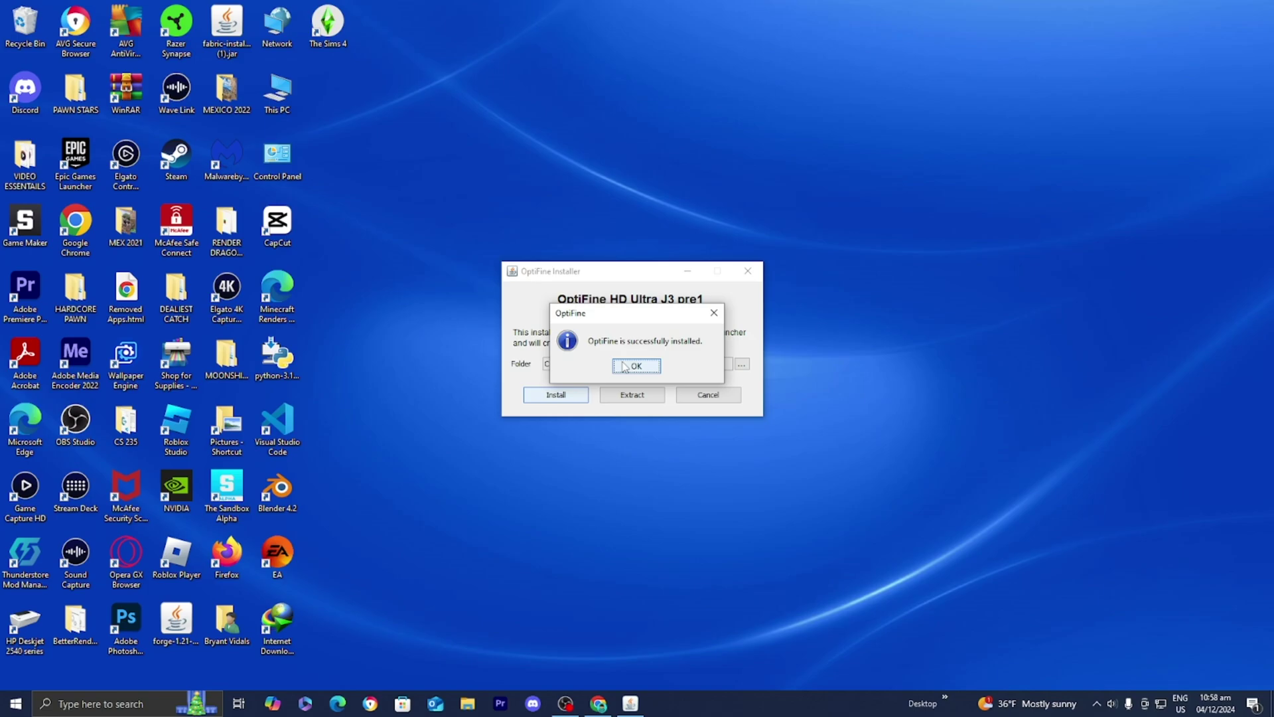
{"action": "left_click", "coordinate": [636, 366]}
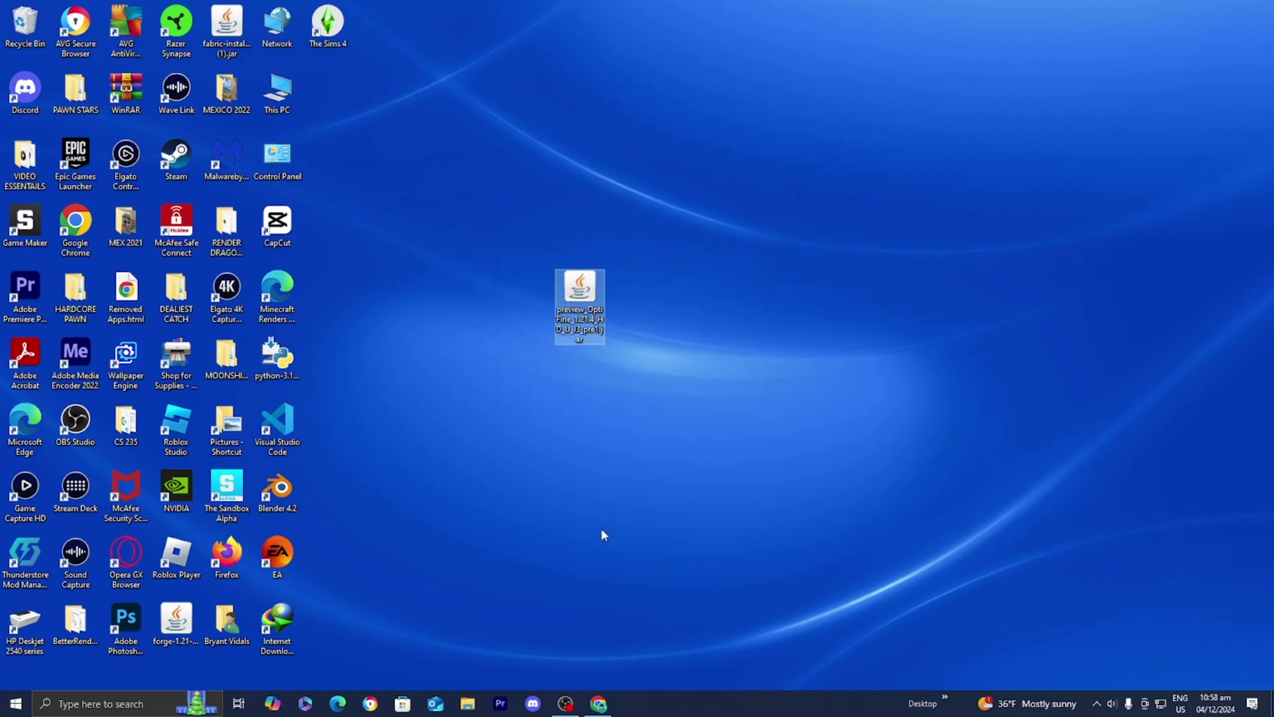
- Bring back the MCPE Central shader guide in Chrome and scroll to Step 5
{"action": "left_click", "coordinate": [599, 703]}
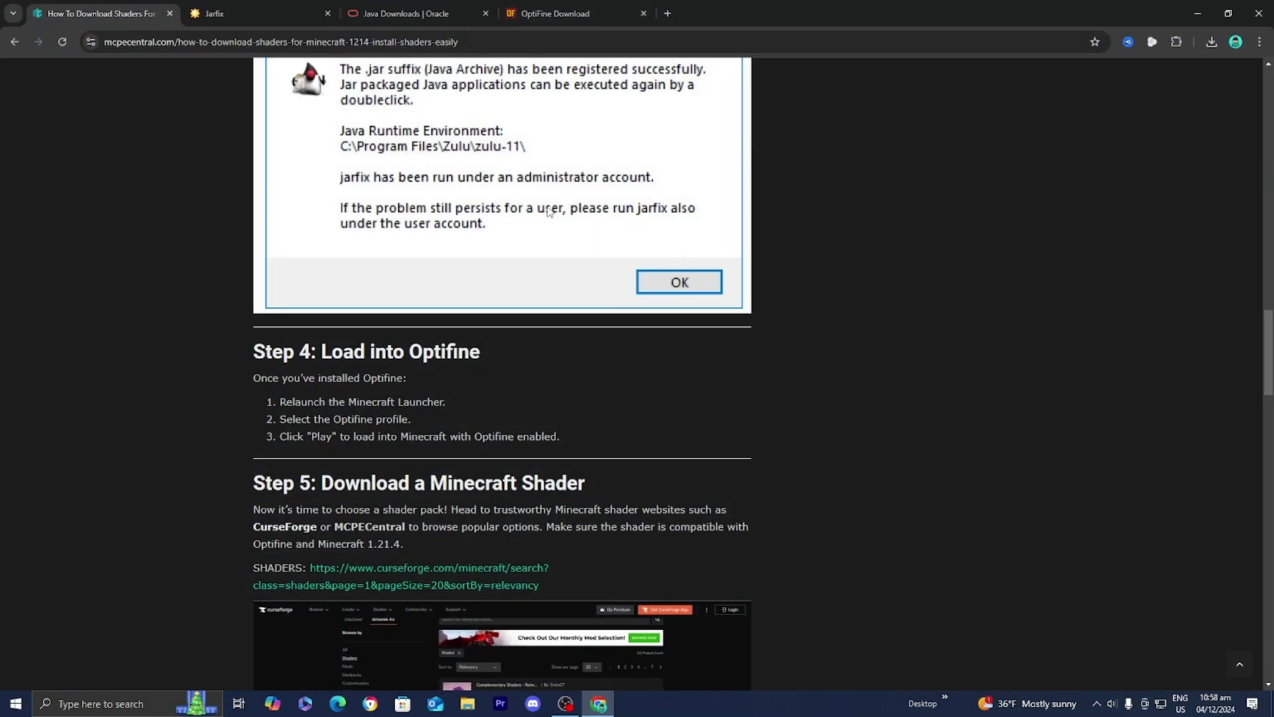
{"action": "scroll", "coordinate": [687, 358], "scroll_direction": "down", "scroll_amount": 5}
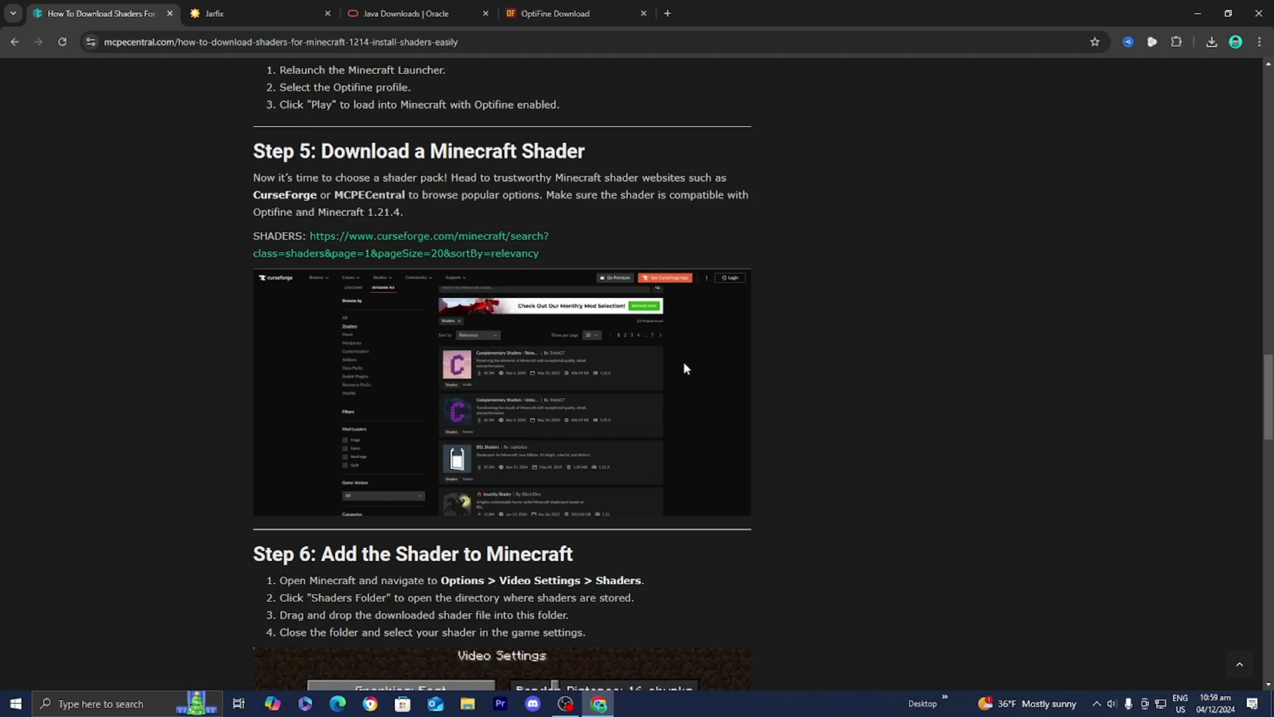
- Follow the guide's CurseForge shaders link and open the Complementary Shaders - Unbound project page
{"action": "left_click", "coordinate": [408, 239]}
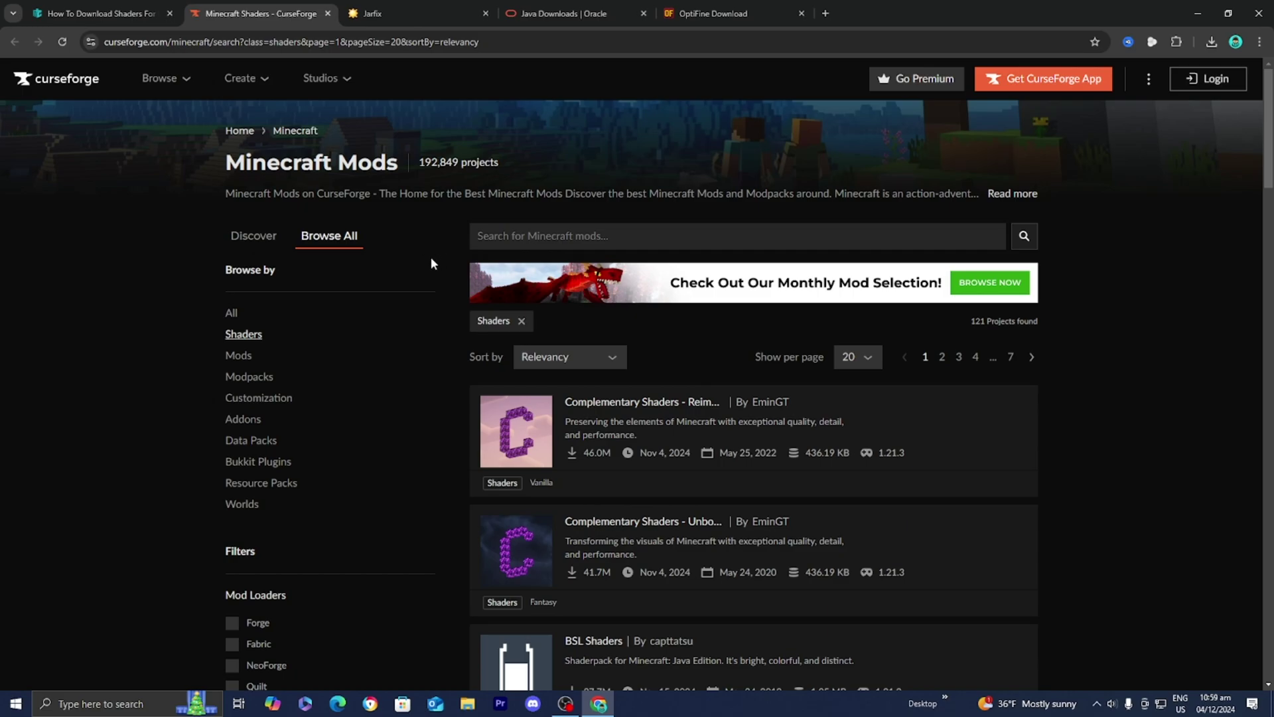
{"action": "scroll", "coordinate": [433, 279], "scroll_direction": "down", "scroll_amount": 8}
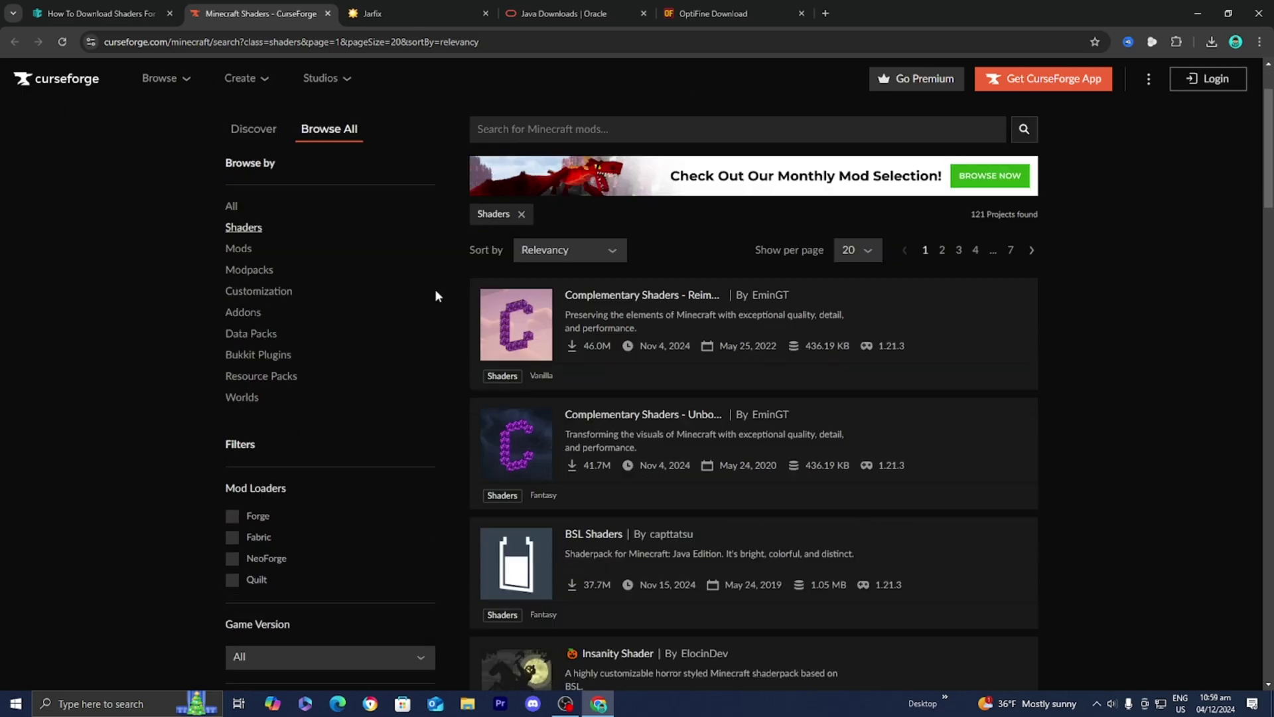
{"action": "scroll", "coordinate": [1156, 524], "scroll_direction": "up", "scroll_amount": 8}
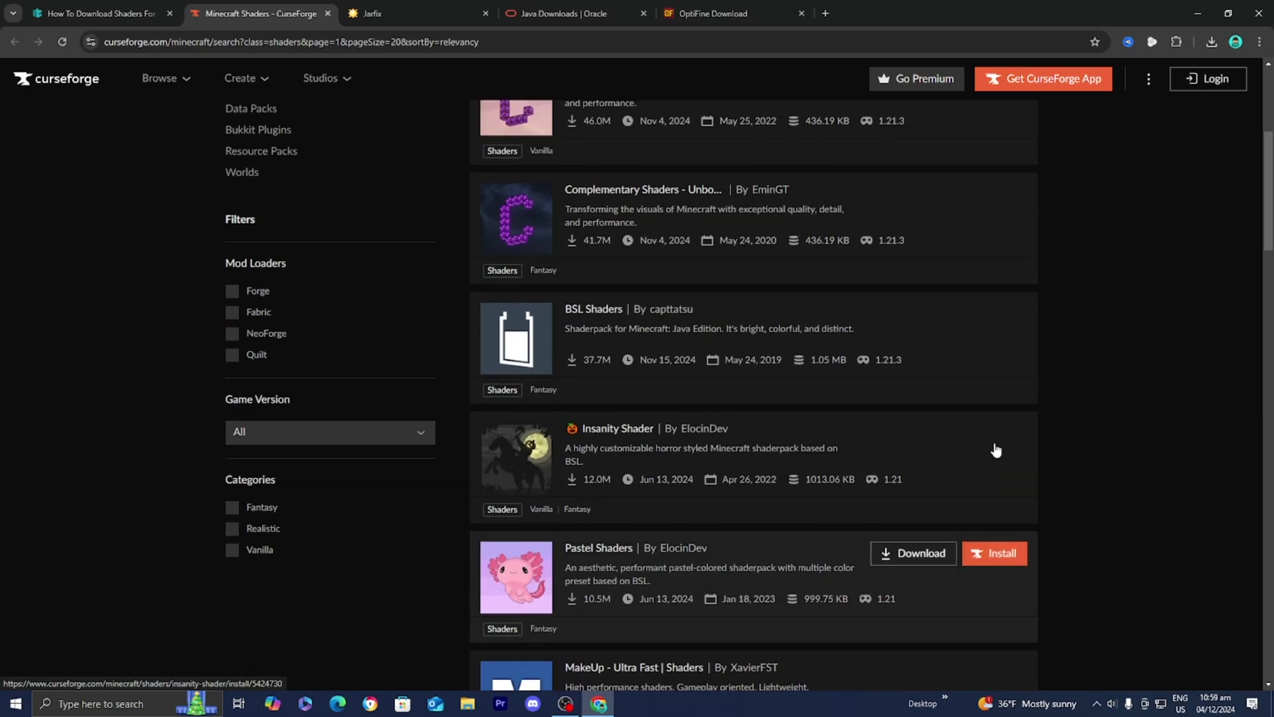
{"action": "scroll", "coordinate": [567, 464], "scroll_direction": "down", "scroll_amount": 3}
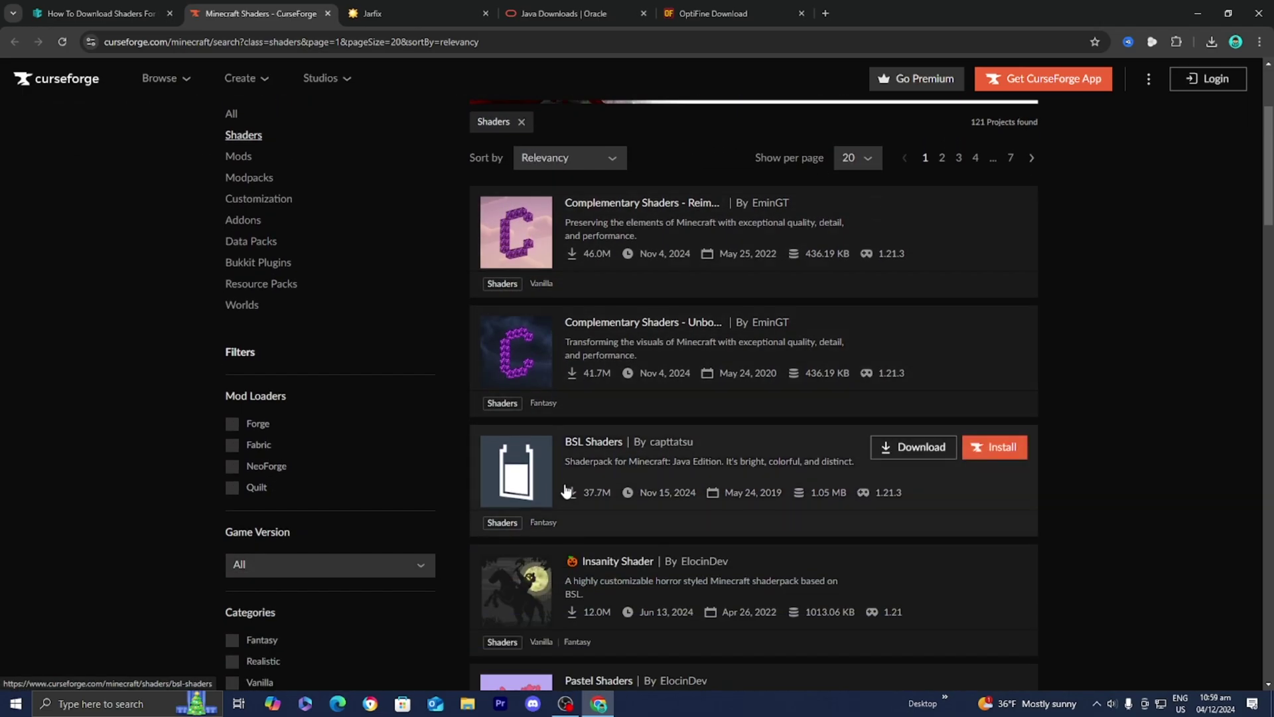
{"action": "left_click", "coordinate": [516, 367]}
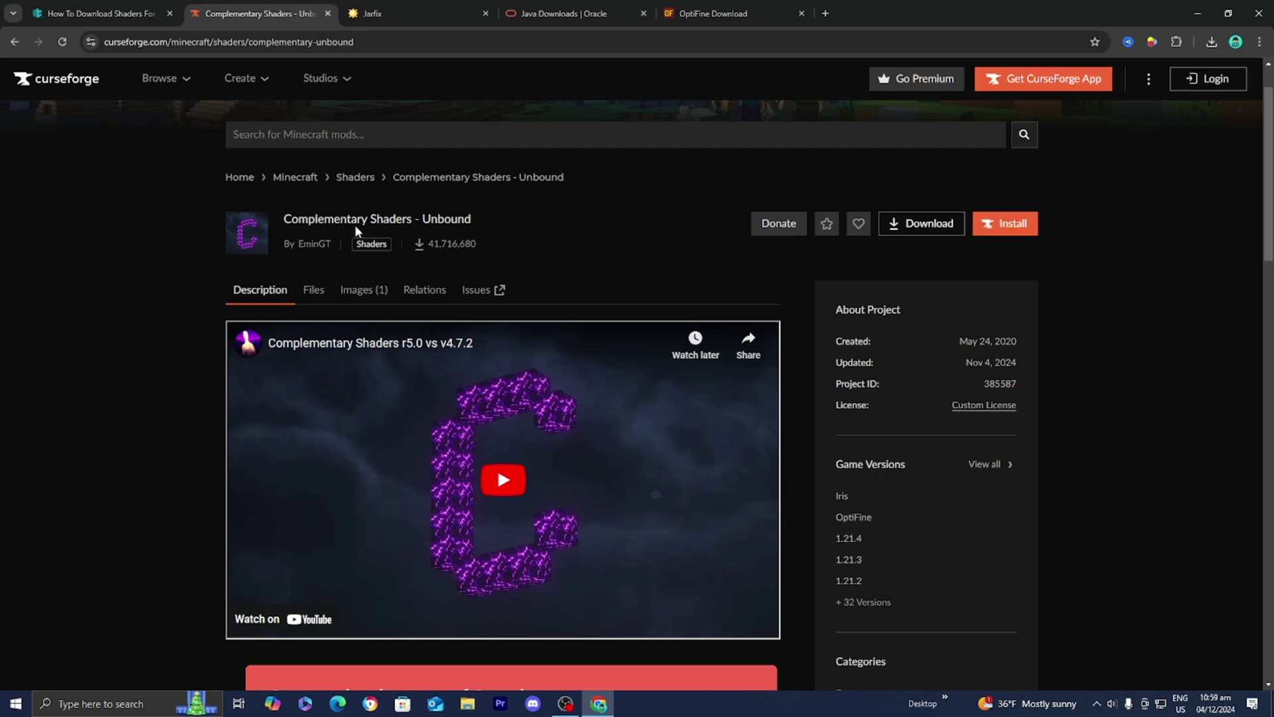
{"action": "scroll", "coordinate": [436, 258], "scroll_direction": "down", "scroll_amount": 2}
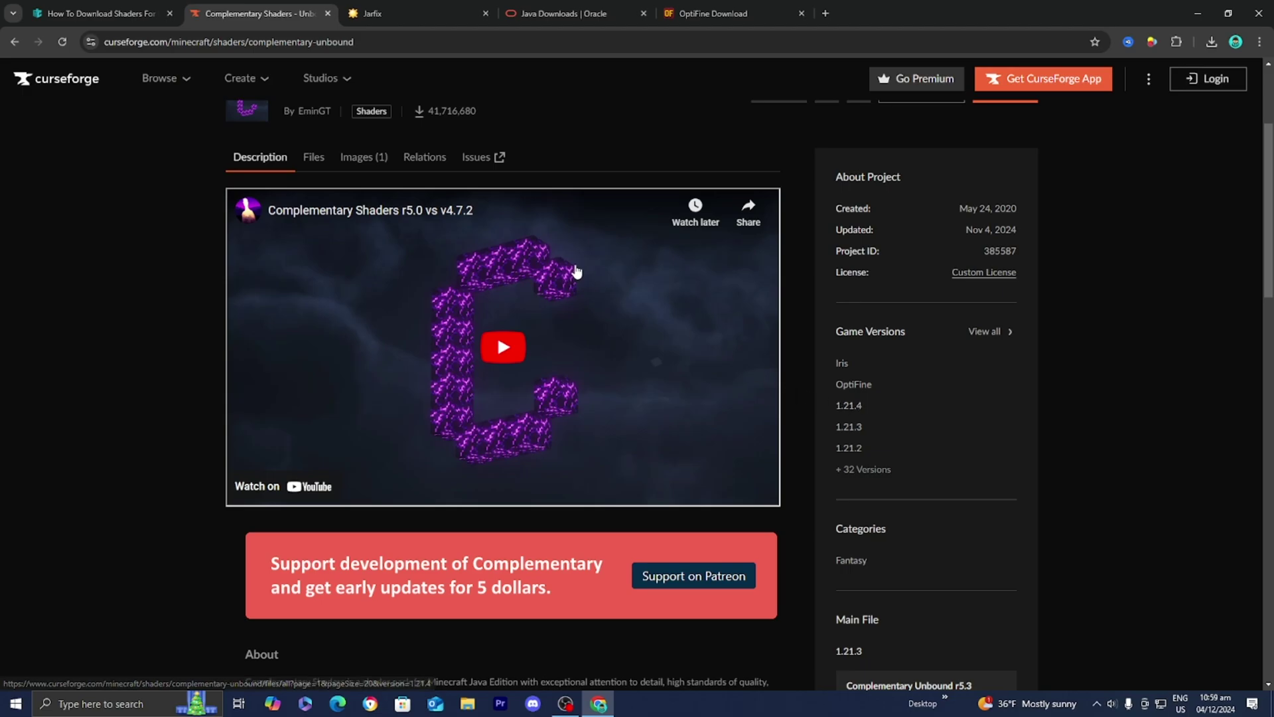
- Download ComplementaryUnbound_r5.3.zip from the 1.21.4 files list and restore the browser to a smaller window
{"action": "left_click", "coordinate": [853, 408]}
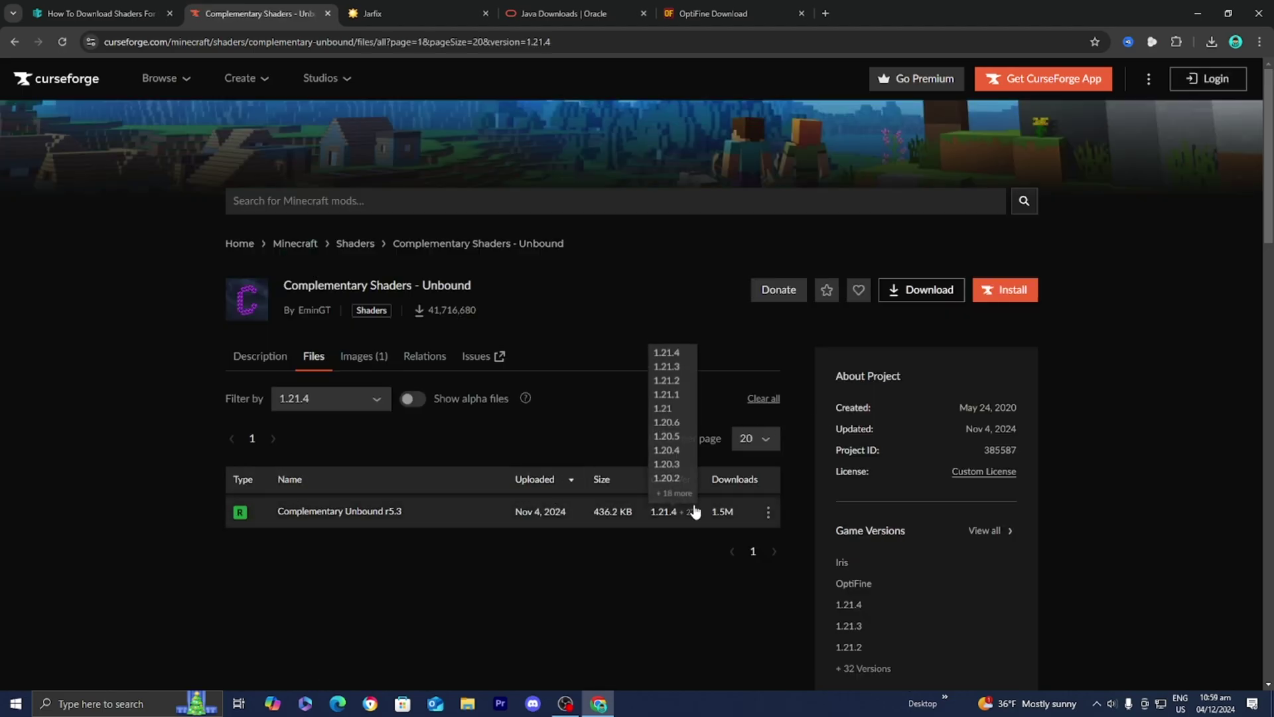
{"action": "left_click", "coordinate": [768, 518]}
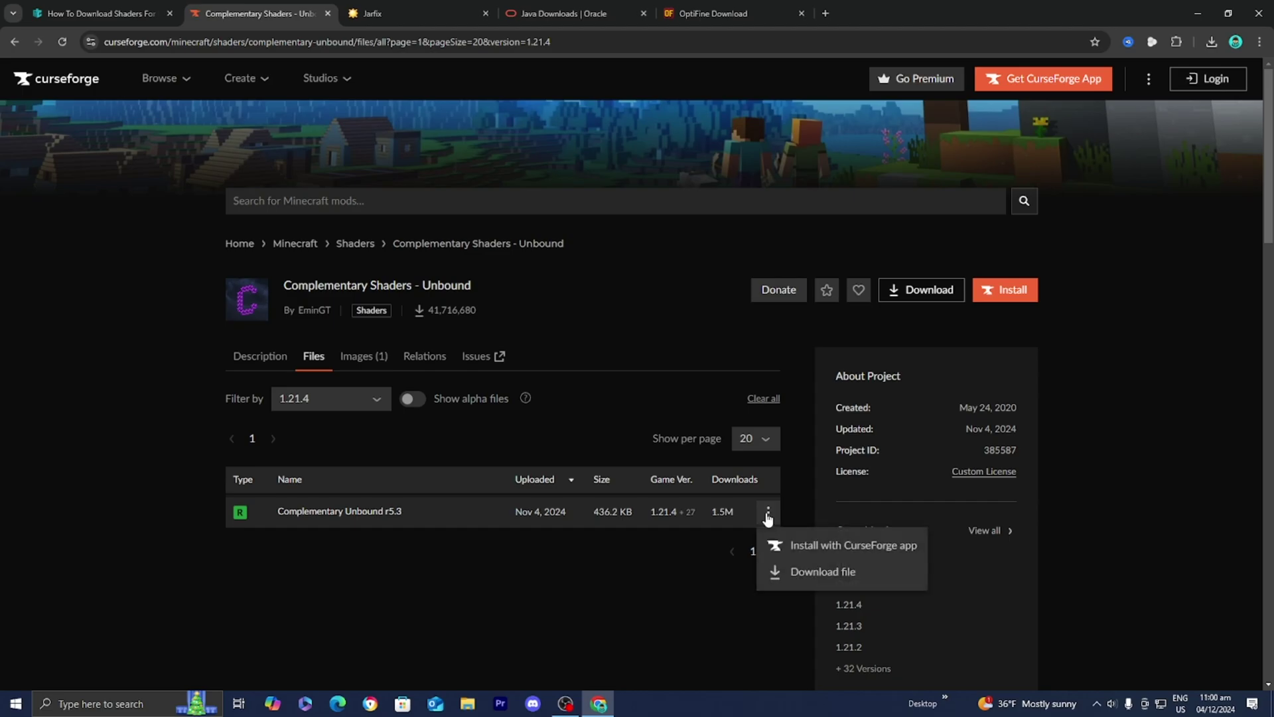
{"action": "left_click", "coordinate": [818, 570]}
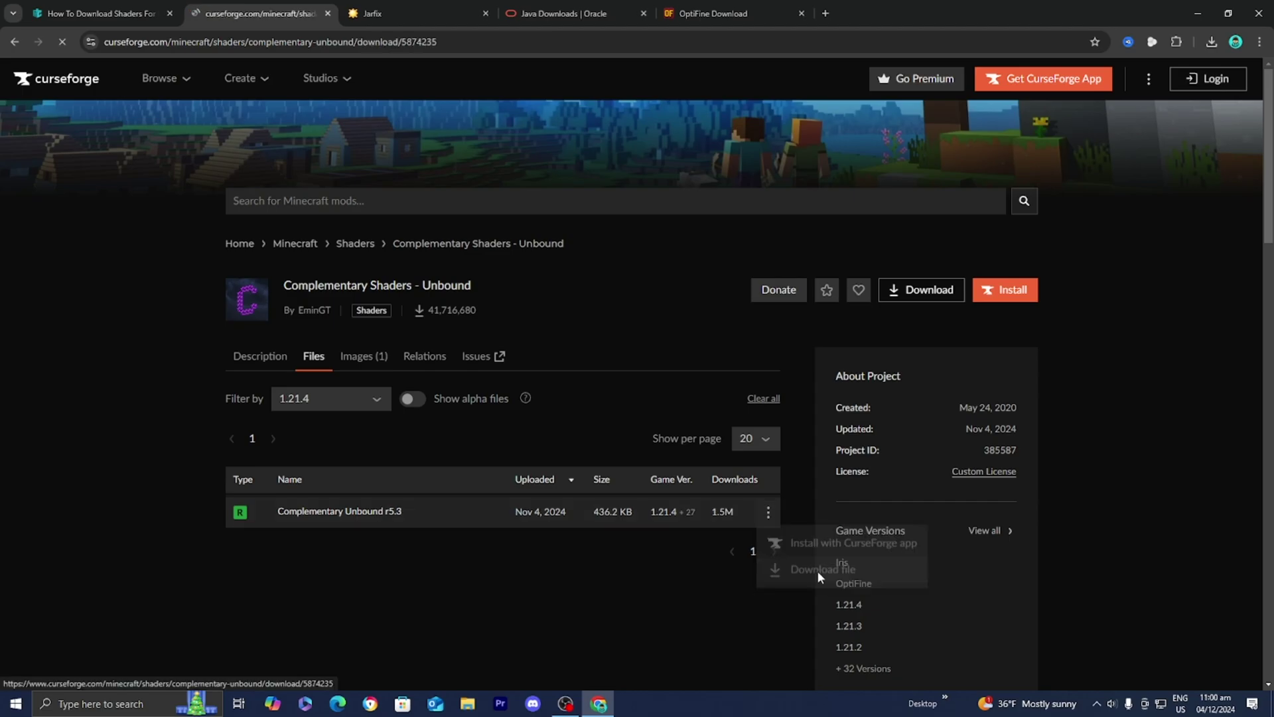
{"action": "double_click", "coordinate": [1029, 13]}
- Copy ComplementaryUnbound_r5.3.zip from Chrome's recent downloads onto the desktop, then maximise Chrome again
{"action": "left_click", "coordinate": [1055, 426]}
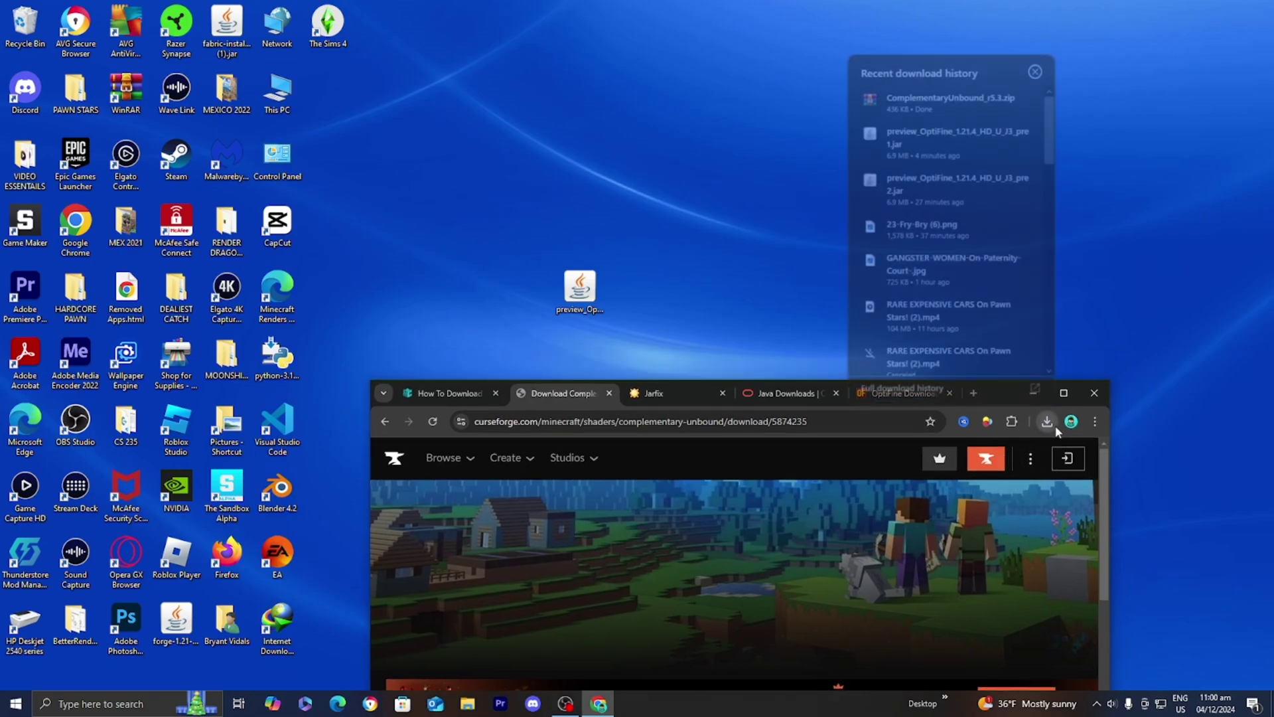
{"action": "left_click_drag", "start_coordinate": [948, 97], "coordinate": [657, 293]}
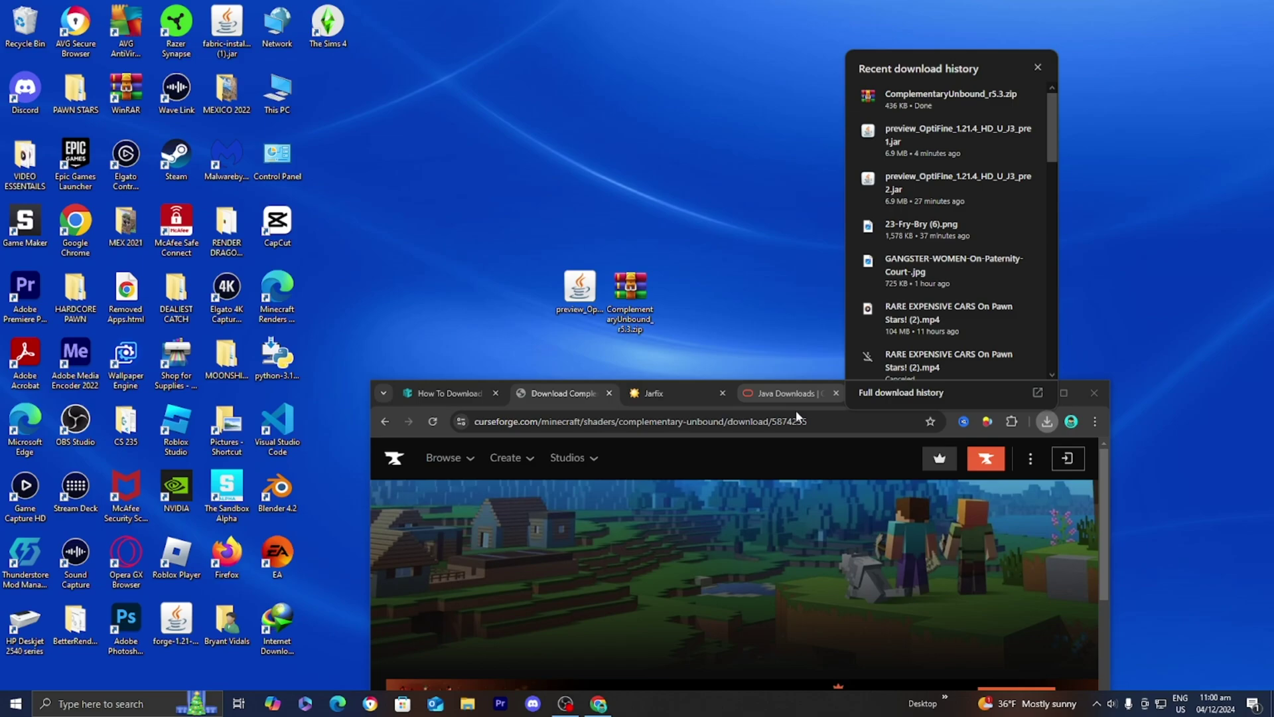
{"action": "left_click", "coordinate": [879, 559]}
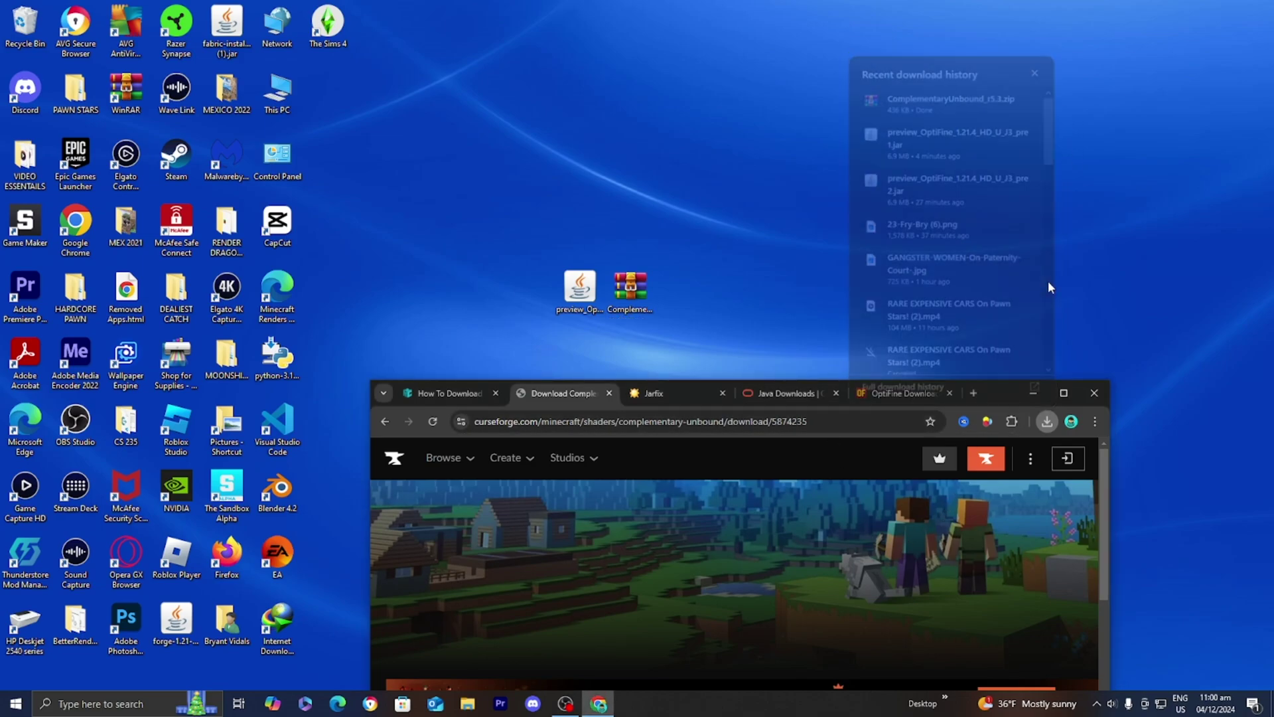
{"action": "left_click", "coordinate": [1064, 392]}
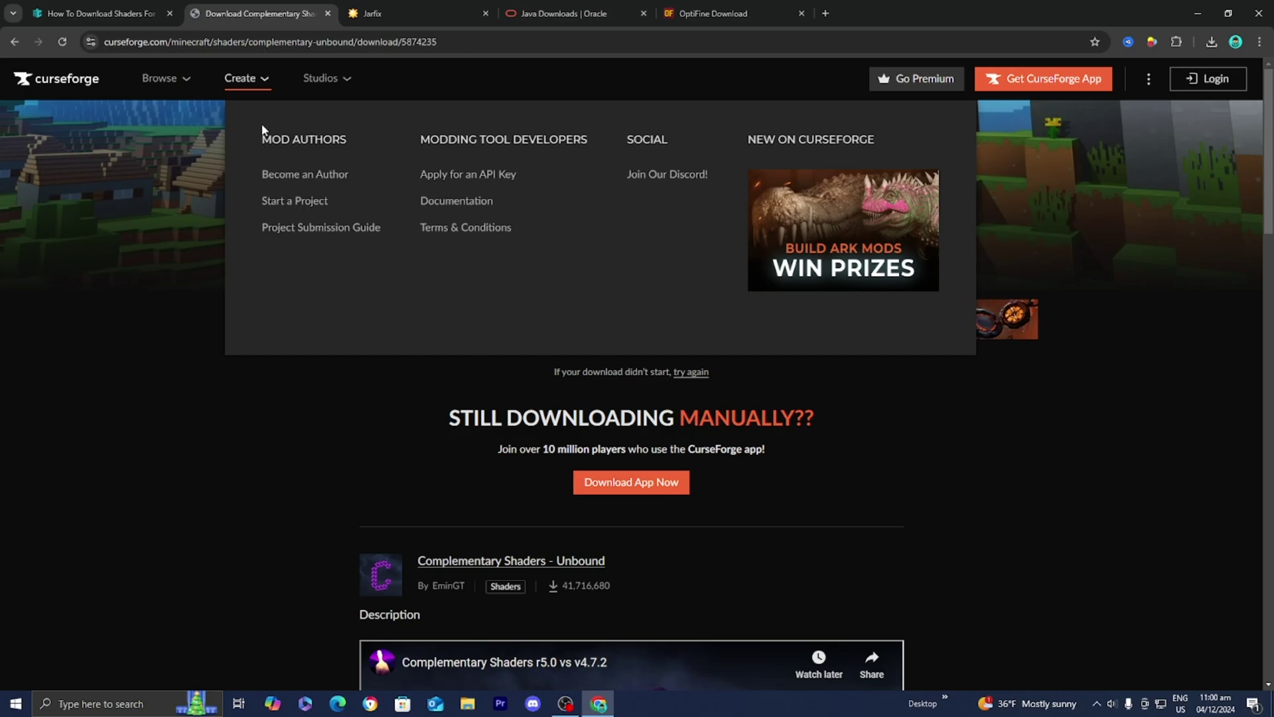
- Return to the shader guide tab, then launch Minecraft Launcher from Windows Search's Recent list
{"action": "key", "text": "ctrl+shift+Tab"}
{"action": "scroll", "coordinate": [320, 337], "scroll_direction": "down", "scroll_amount": 6}
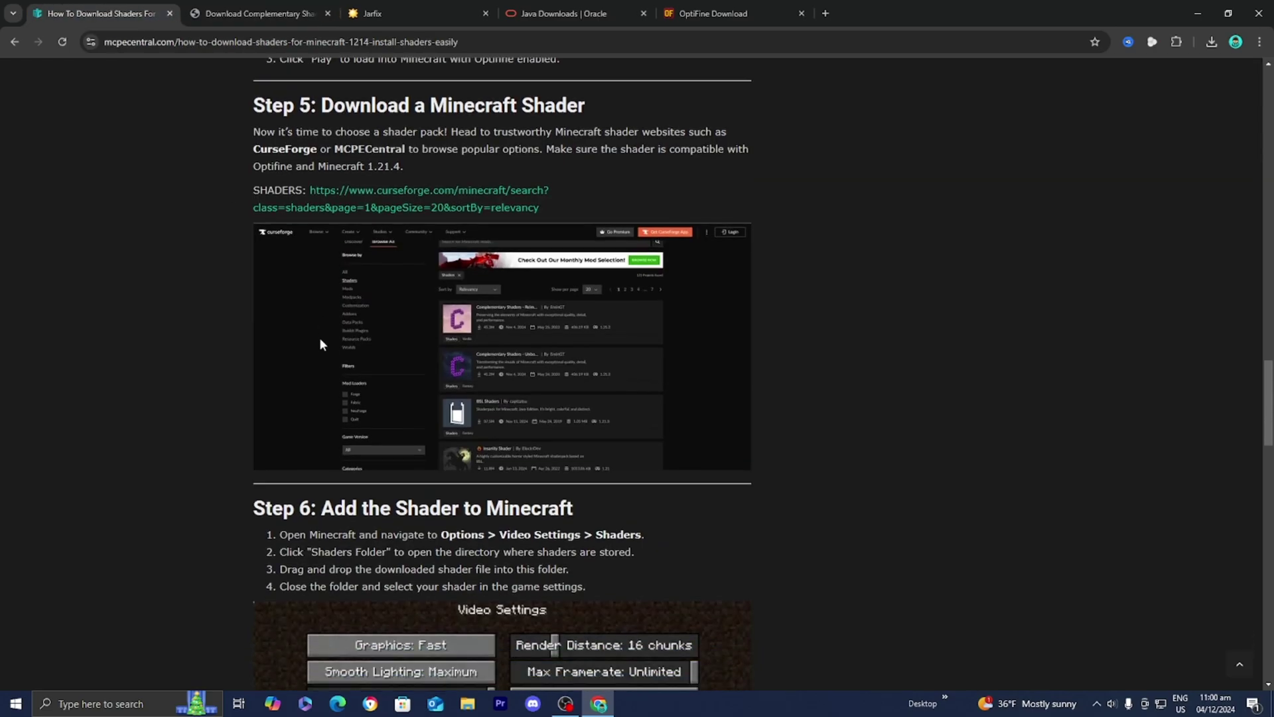
{"action": "left_click", "coordinate": [94, 702]}
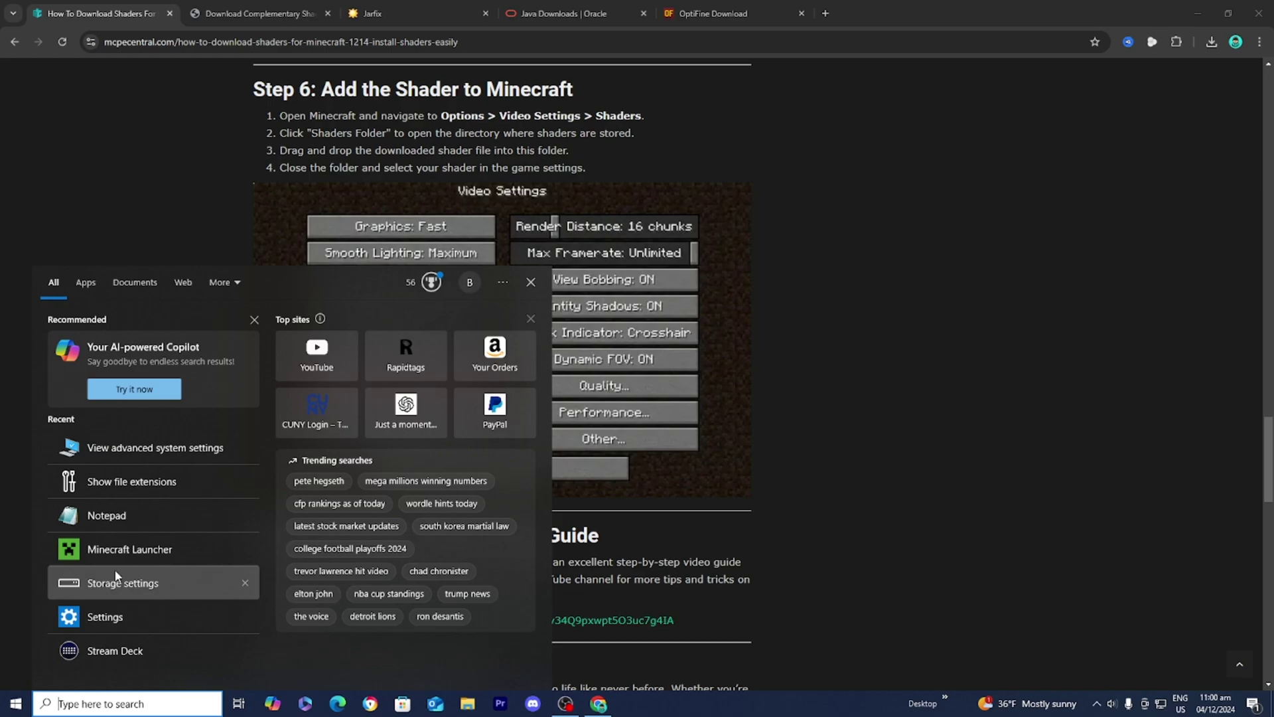
{"action": "left_click", "coordinate": [125, 552]}
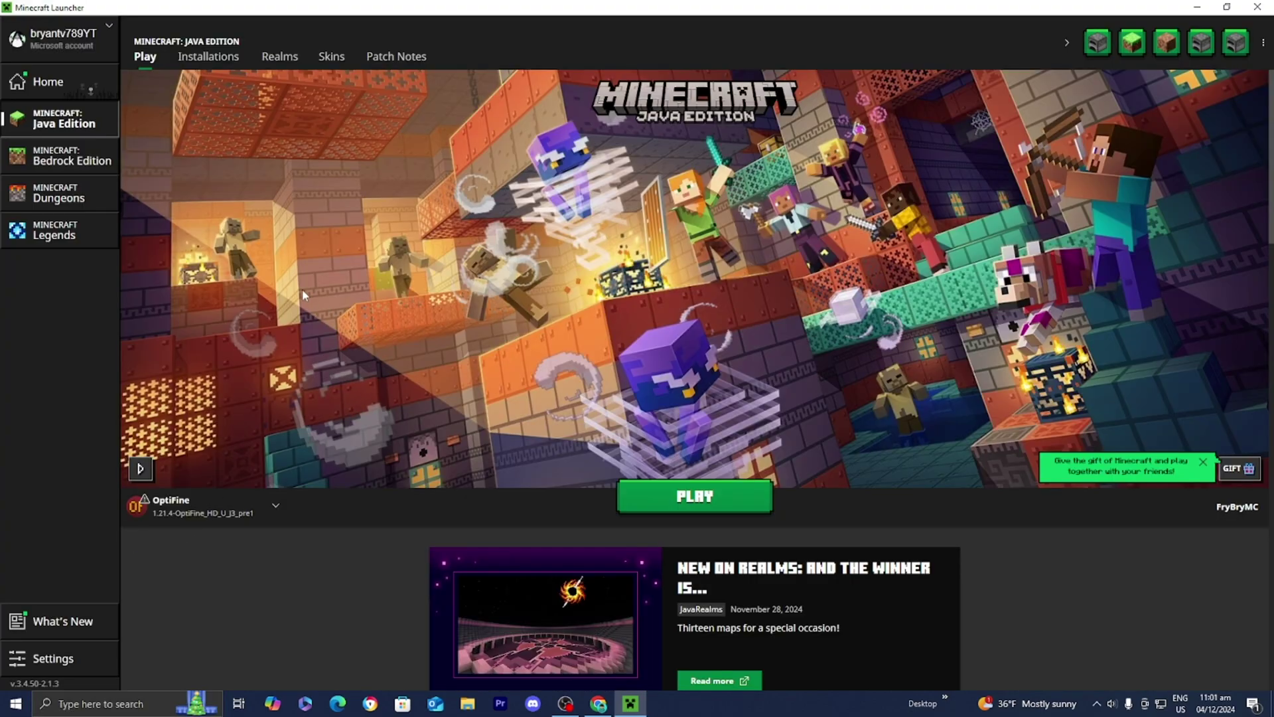
- Keep OptiFine as the selected installation and view the five Java Edition installations
{"action": "left_click", "coordinate": [176, 506]}
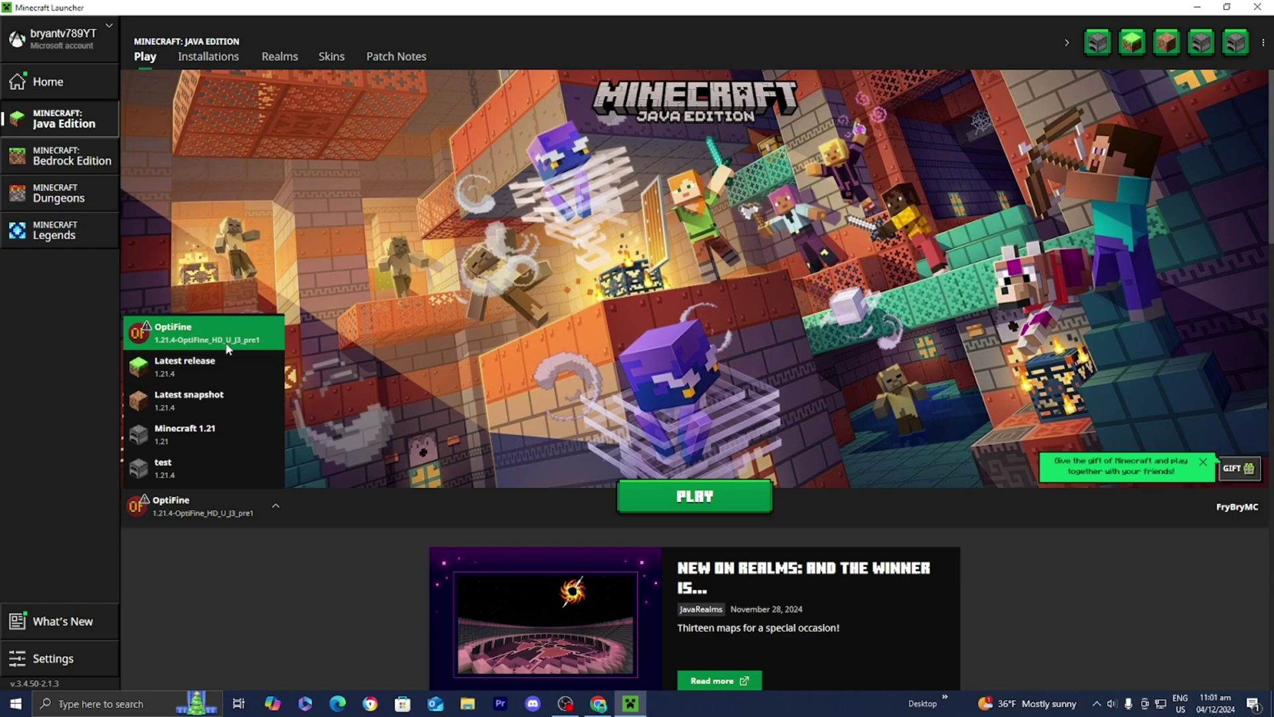
{"action": "left_click", "coordinate": [228, 347]}
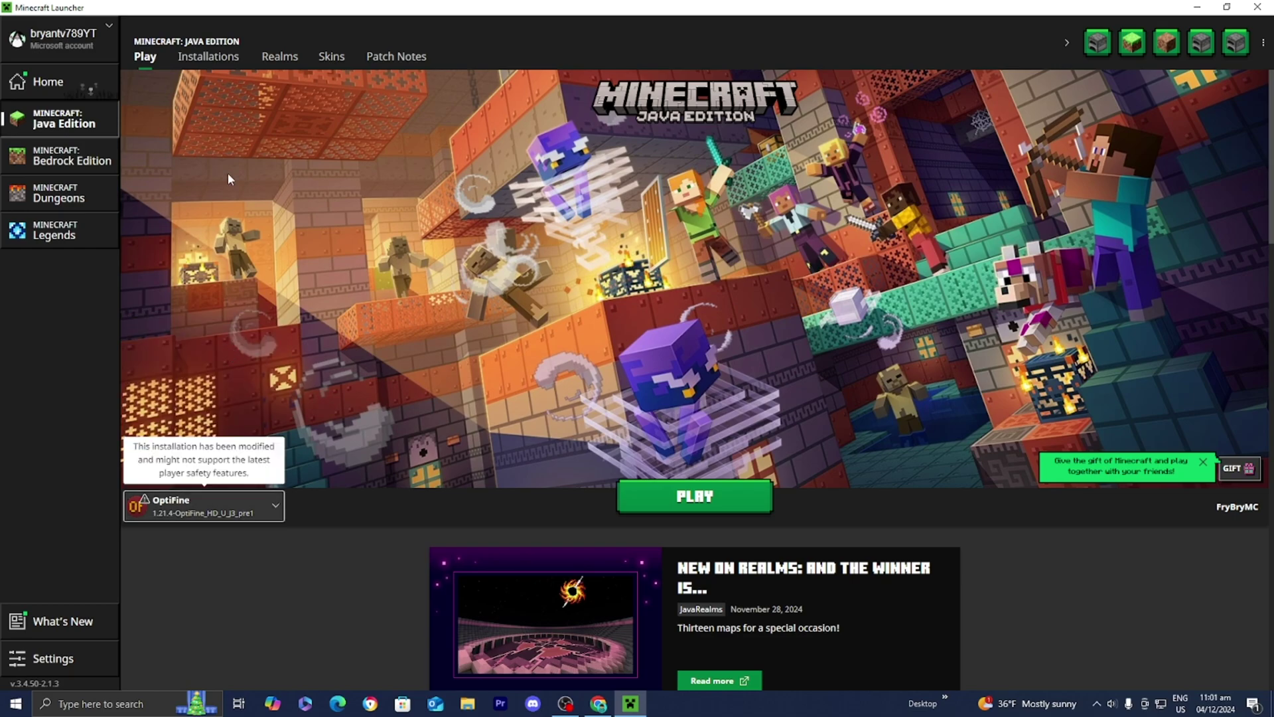
{"action": "left_click", "coordinate": [219, 60]}
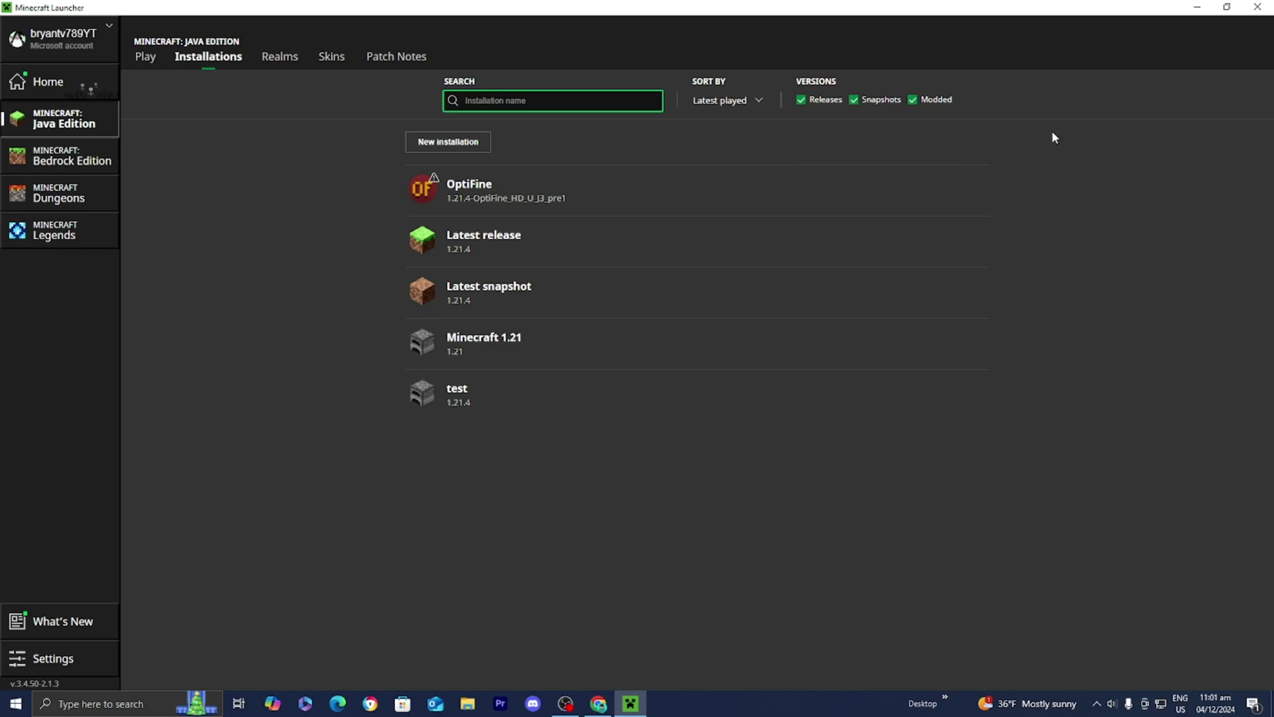
- Begin a new installation with version 1.21.4, then abandon it and return to Play
{"action": "left_click", "coordinate": [464, 147]}
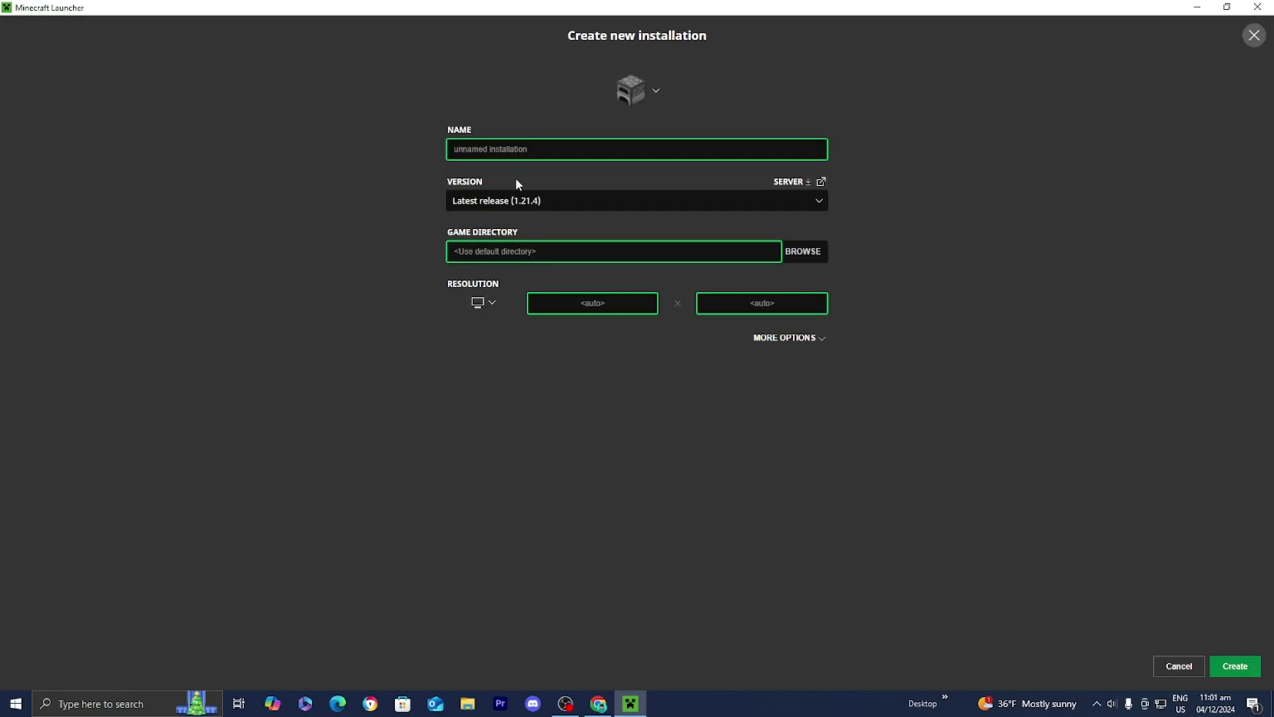
{"action": "left_click", "coordinate": [637, 200]}
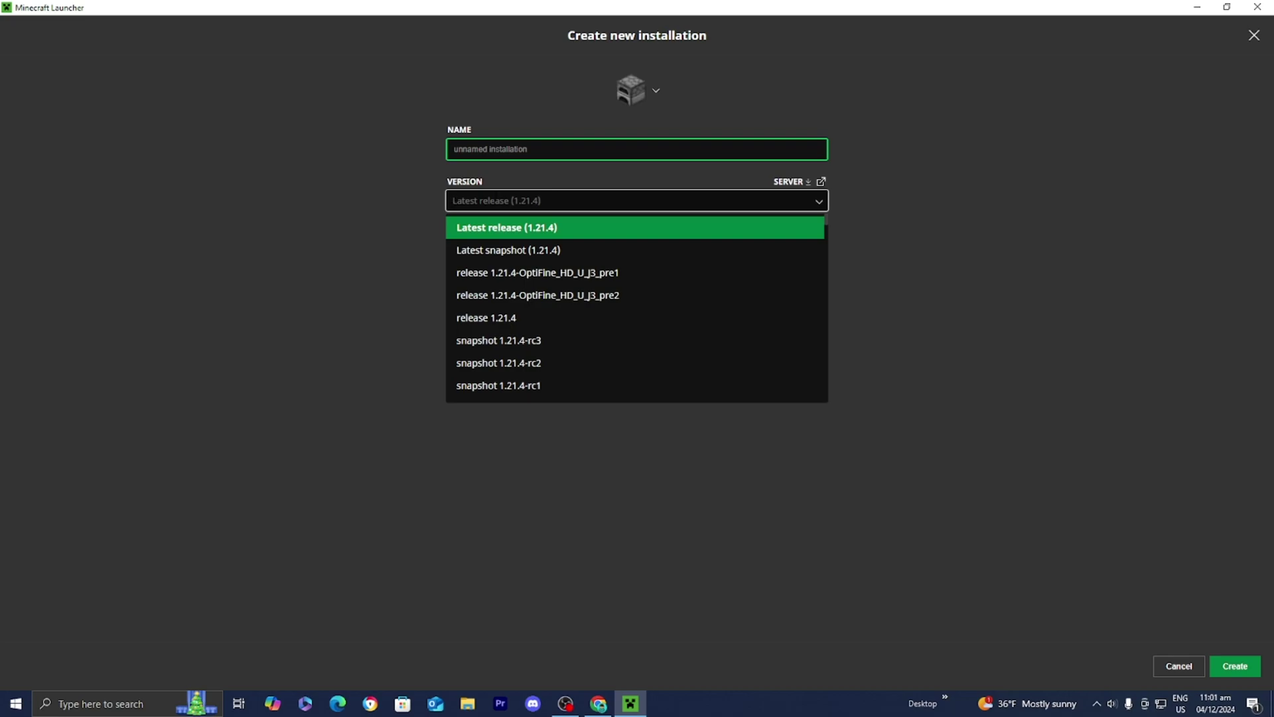
{"action": "type", "text": "1.21.4"}
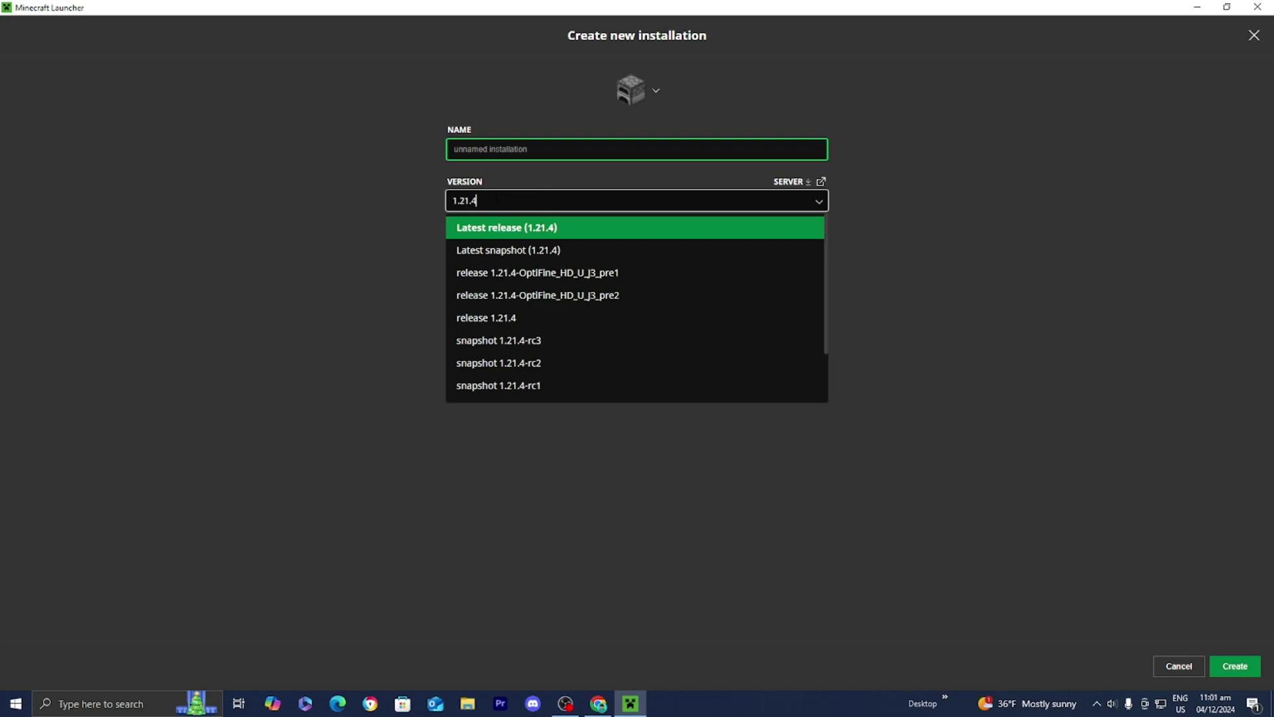
{"action": "key", "text": "BackSpace"}
{"action": "key", "text": "BackSpace"}
{"action": "key", "text": "BackSpace"}
{"action": "key", "text": "BackSpace"}
{"action": "key", "text": "BackSpace"}
{"action": "key", "text": "BackSpace"}
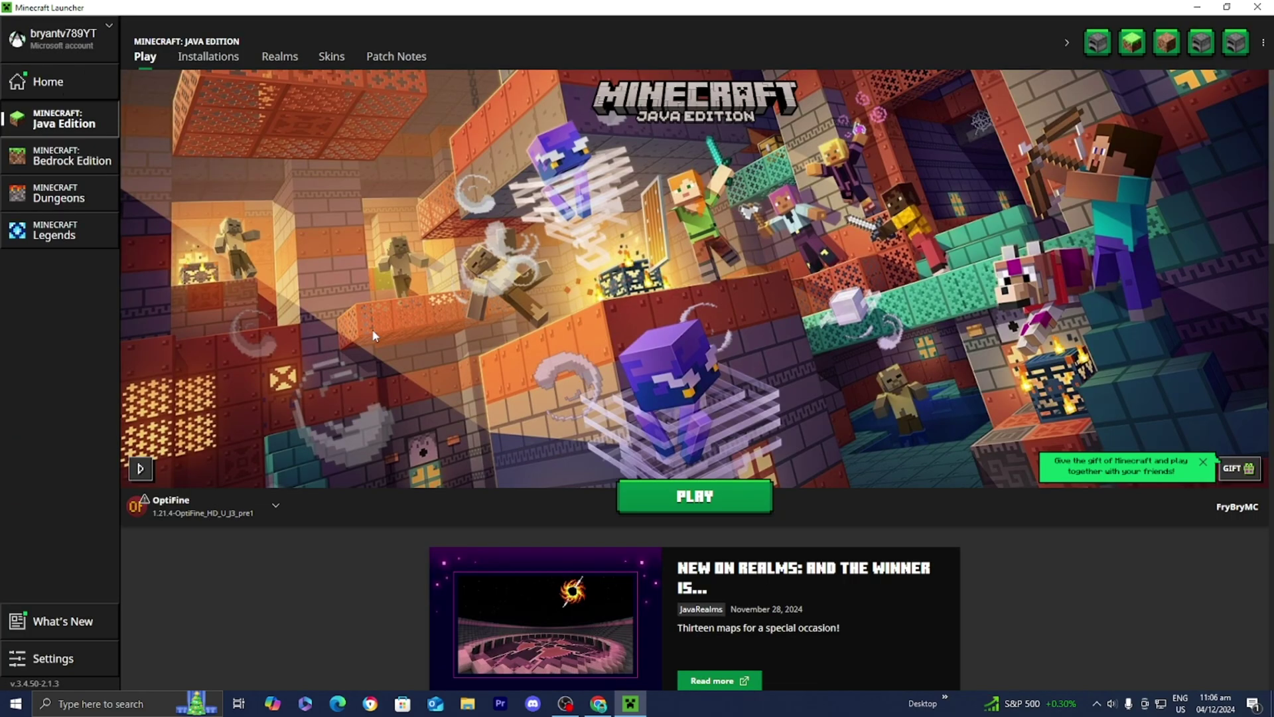
- Launch the OptiFine 1.21.4 installation, accepting the modified-installation risk warning
{"action": "left_click", "coordinate": [237, 498]}
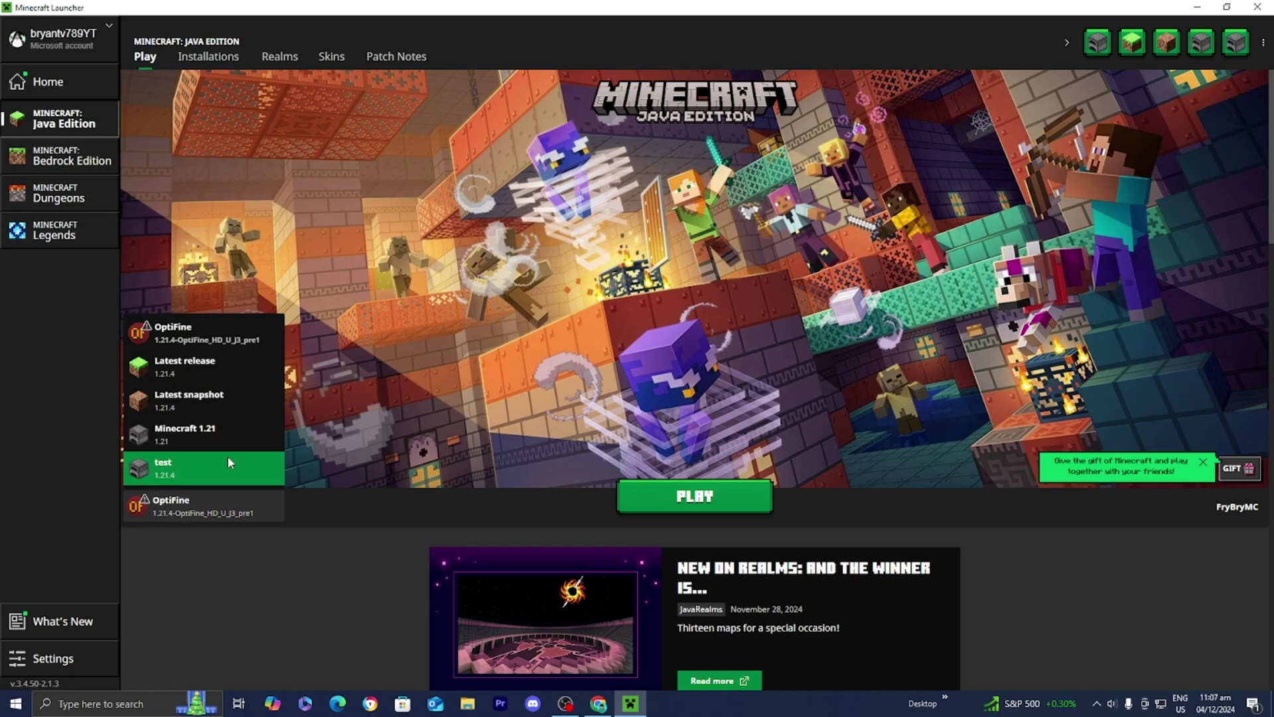
{"action": "left_click", "coordinate": [199, 333]}
{"action": "left_click", "coordinate": [729, 504]}
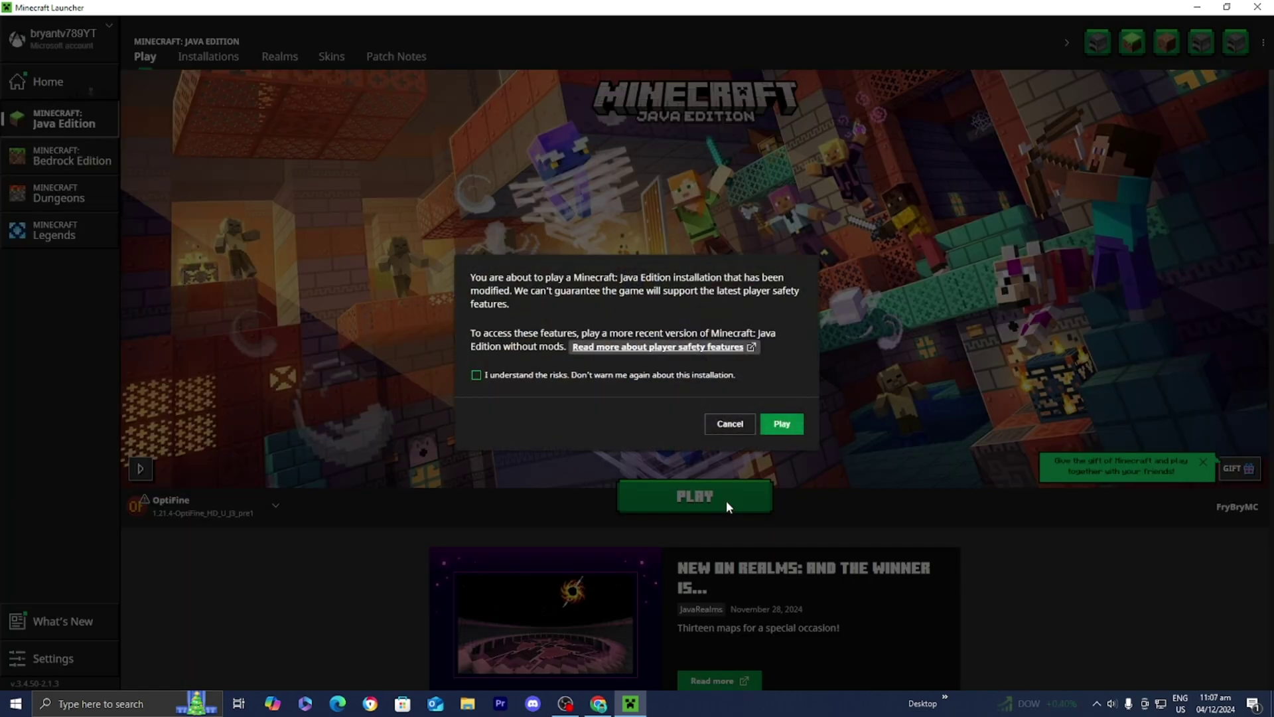
{"action": "left_click", "coordinate": [476, 375]}
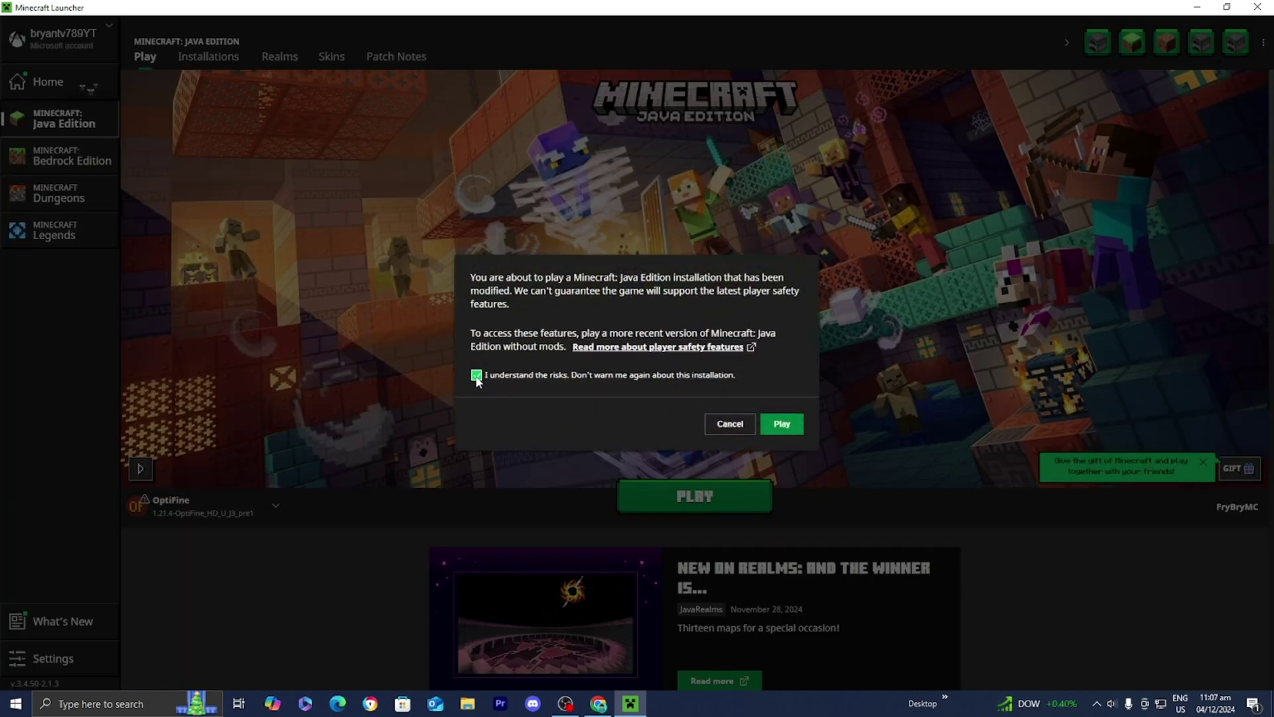
{"action": "left_click", "coordinate": [781, 424]}
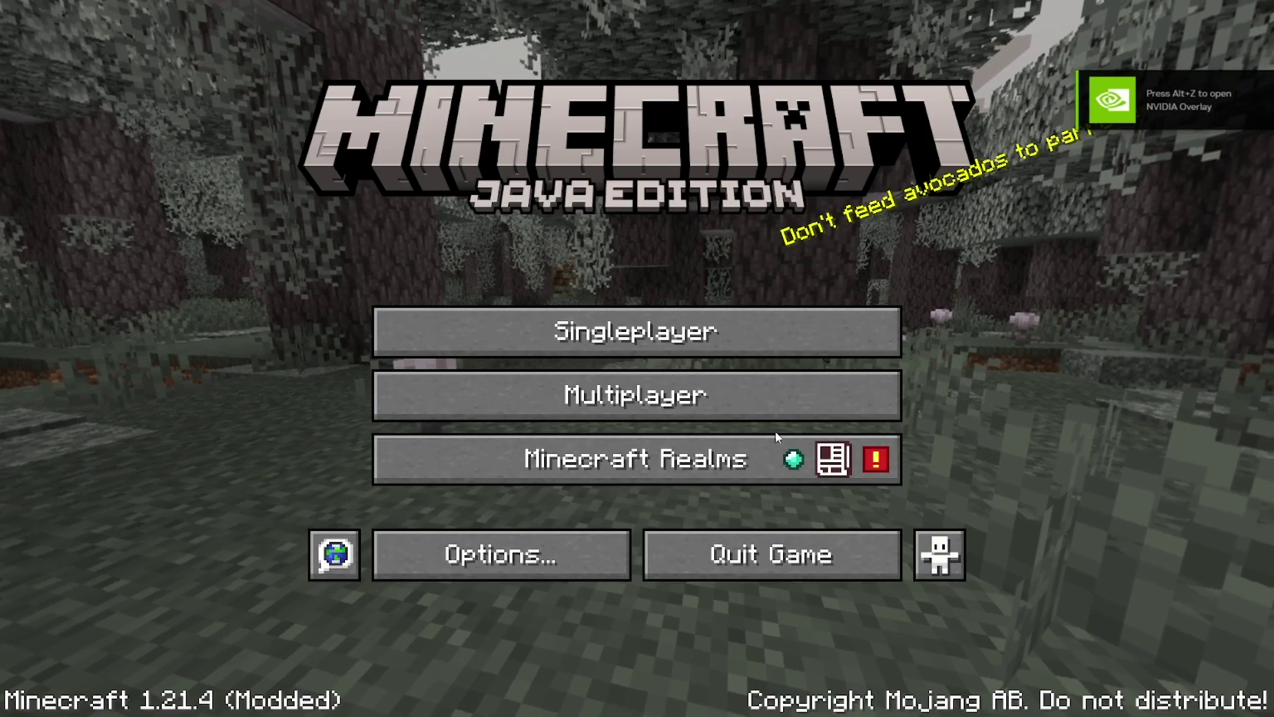
- Create and enter a new Creative-mode world called New World from Singleplayer
{"action": "left_click", "coordinate": [551, 330]}
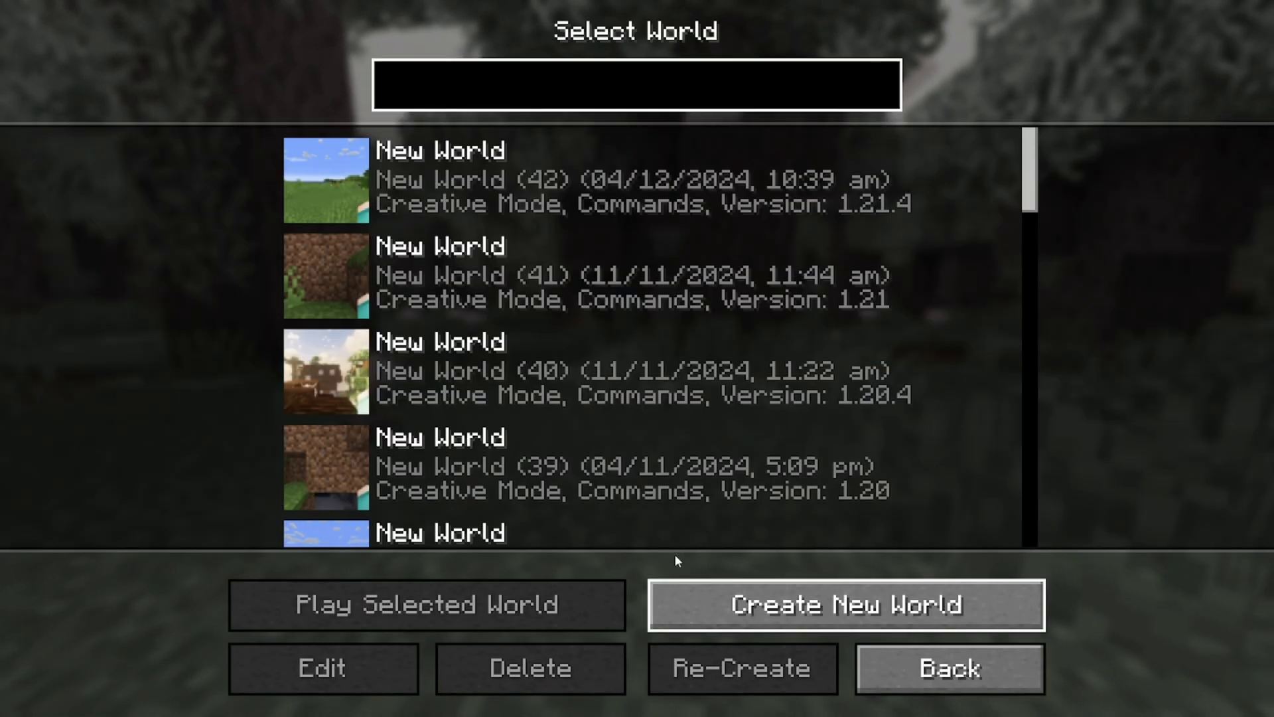
{"action": "key", "text": "Return"}
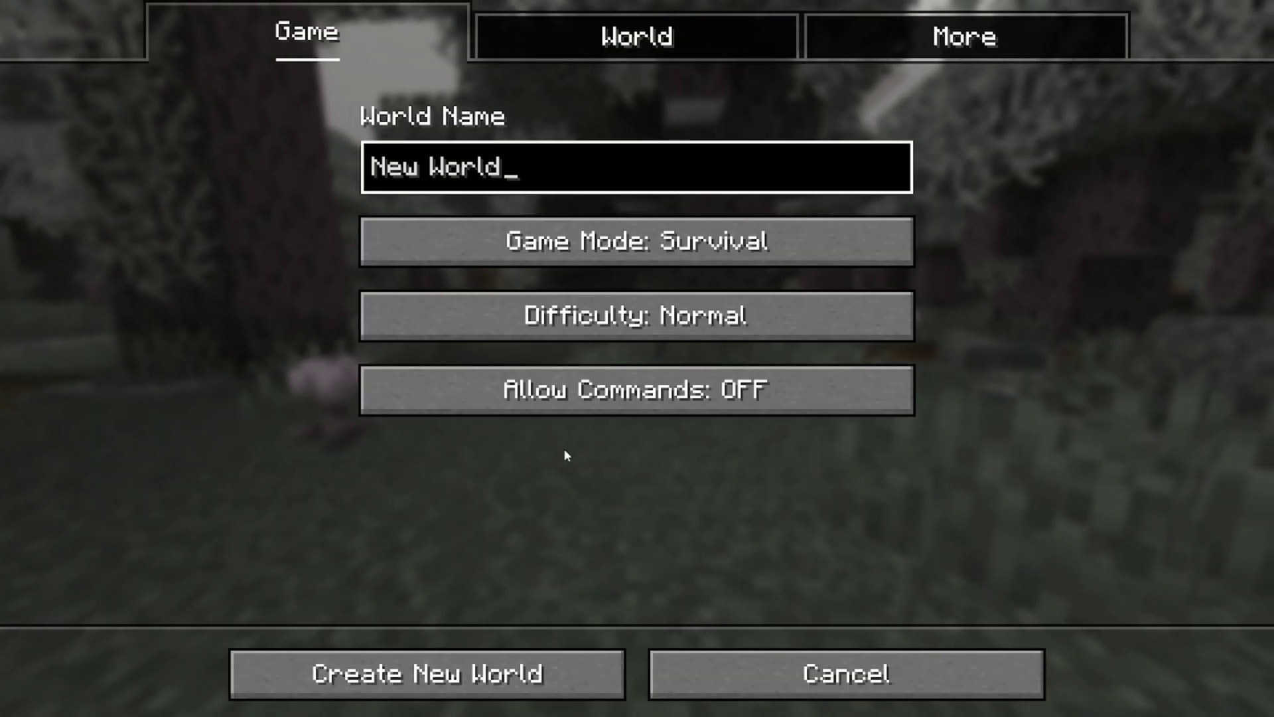
{"action": "left_click", "coordinate": [616, 261]}
{"action": "left_click", "coordinate": [616, 252]}
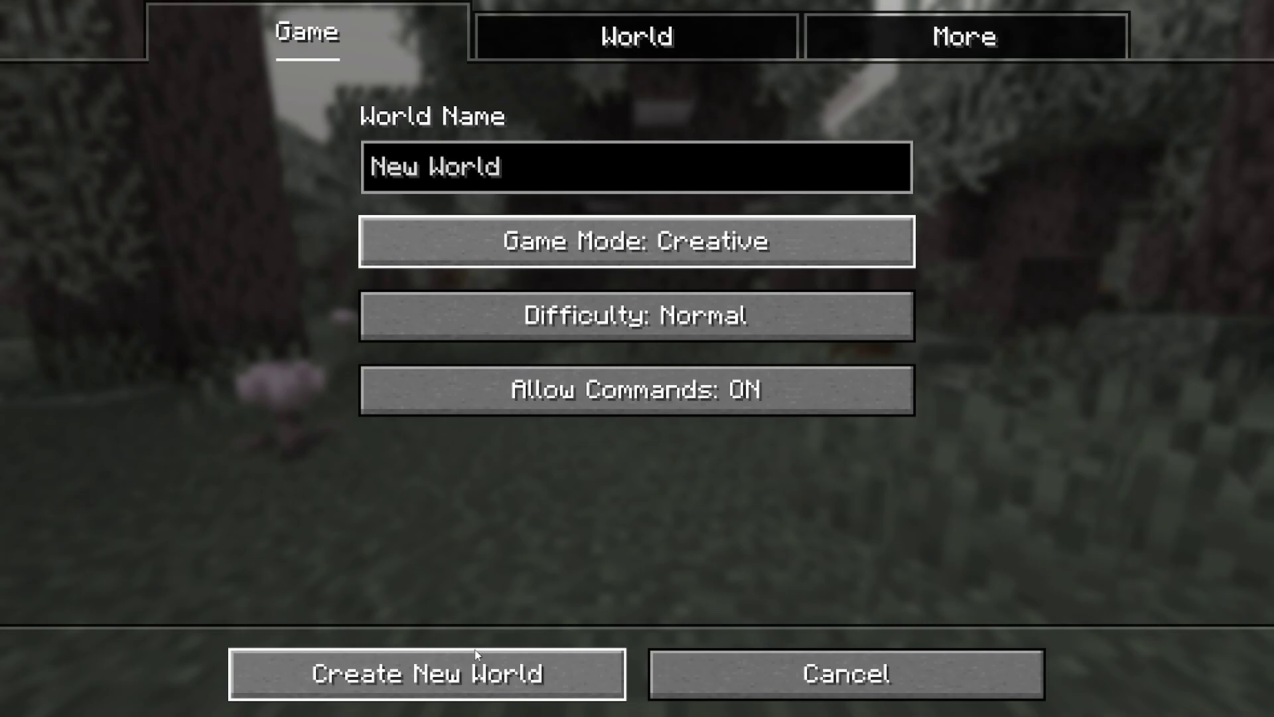
{"action": "left_click", "coordinate": [427, 674]}
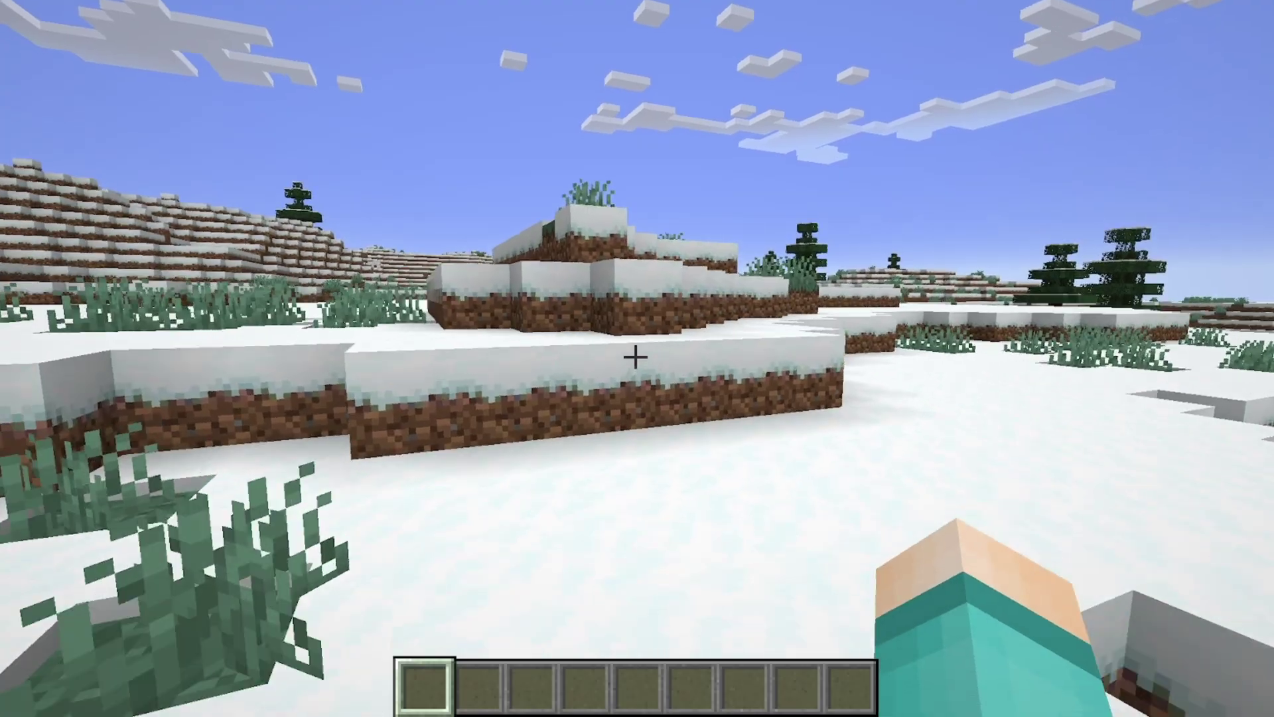
- Walk forward across the snowy plains, then pause to the Game Menu
{"action": "key", "text": "w"}
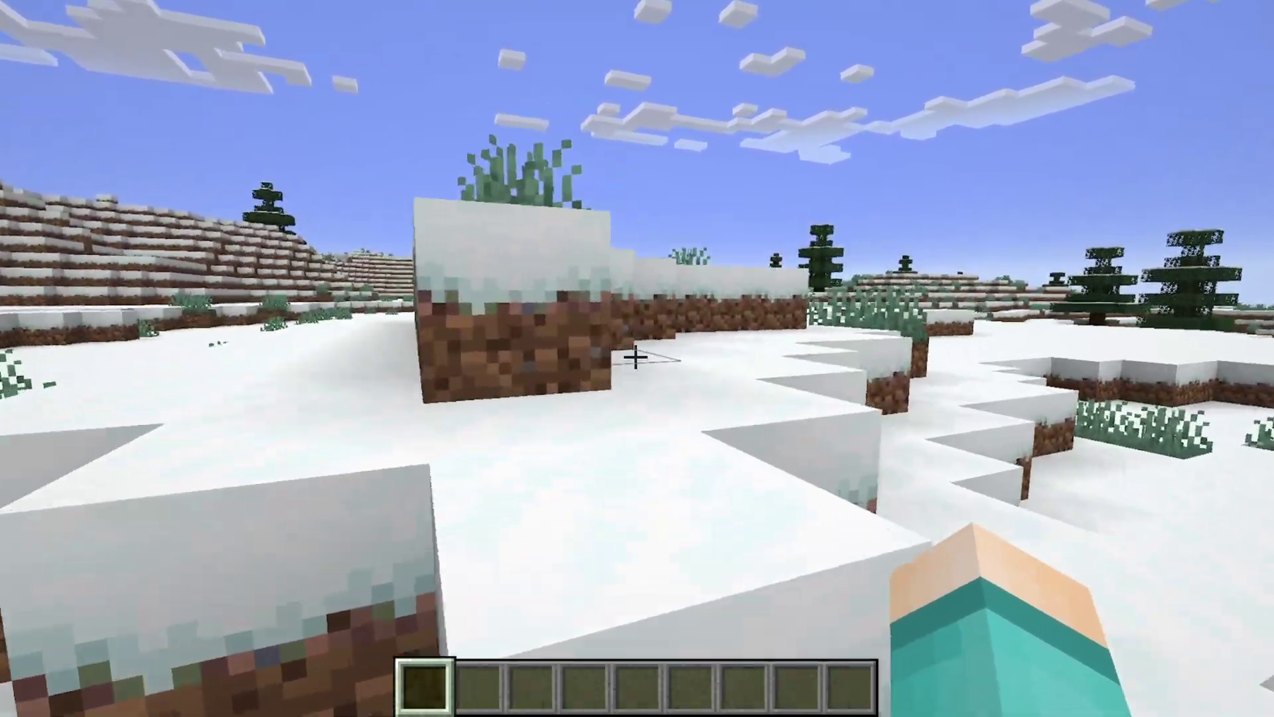
{"action": "key", "text": "w"}
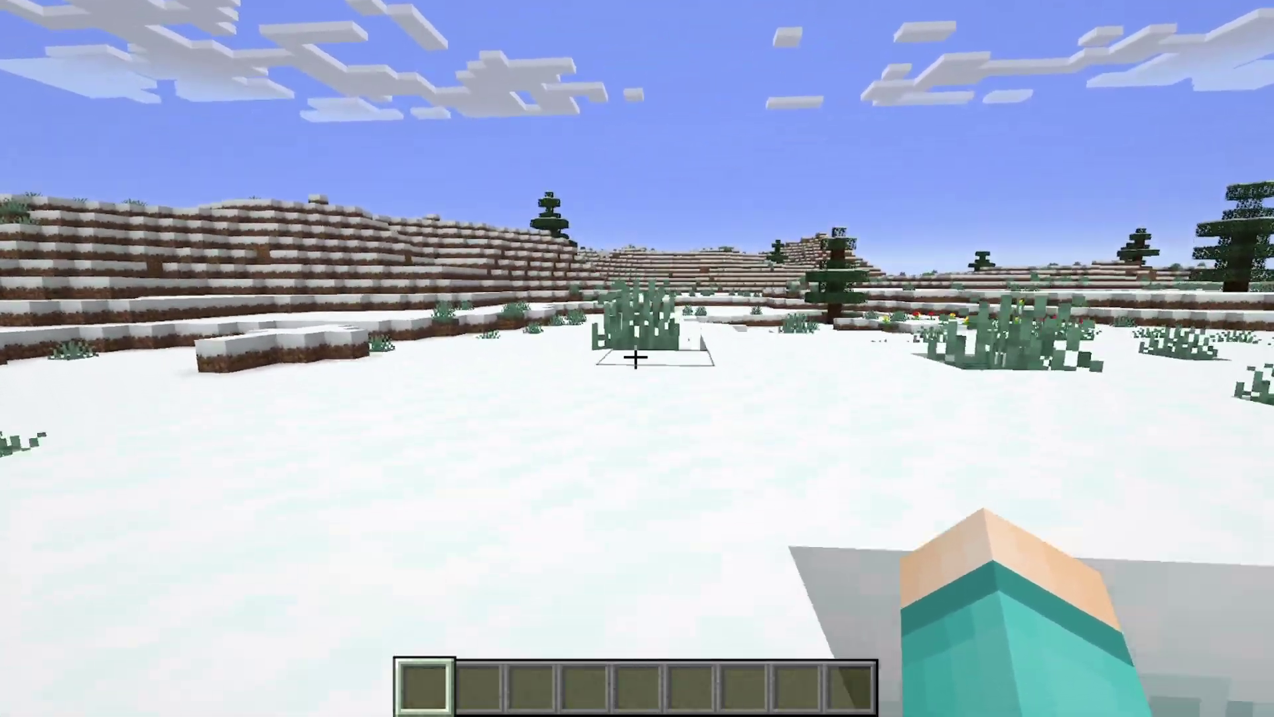
{"action": "key", "text": "w"}
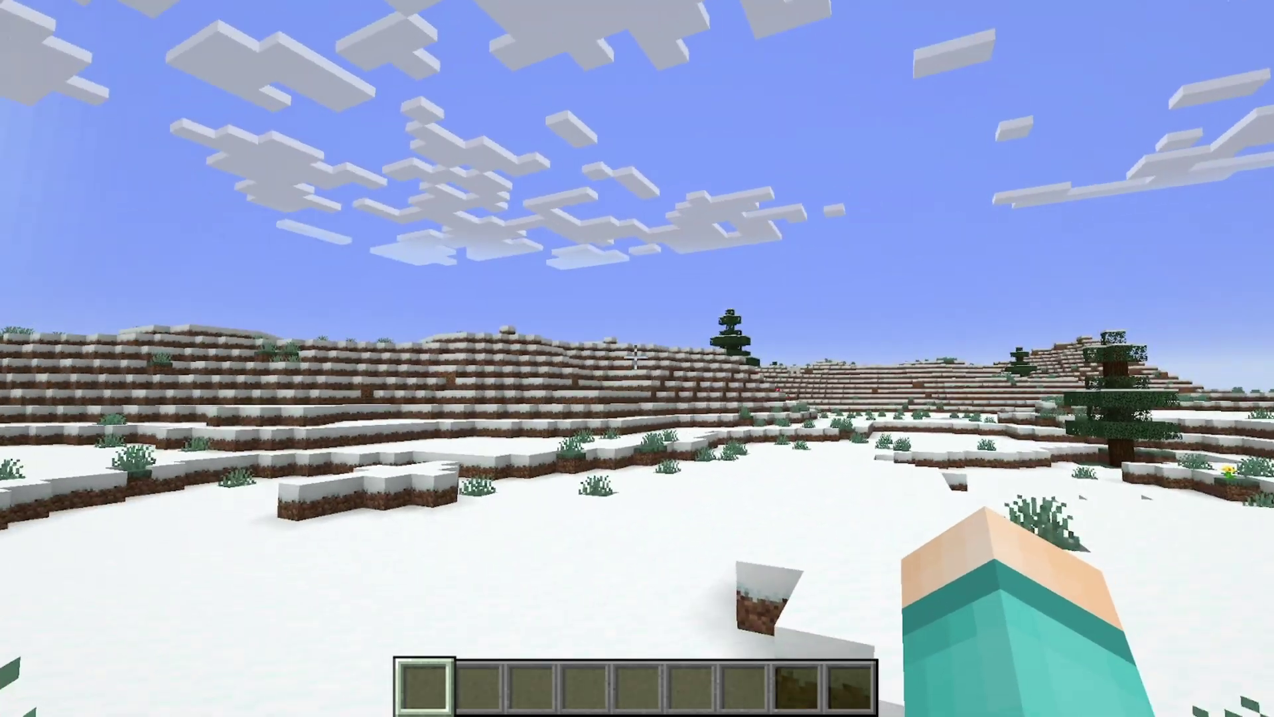
{"action": "key", "text": "Escape"}
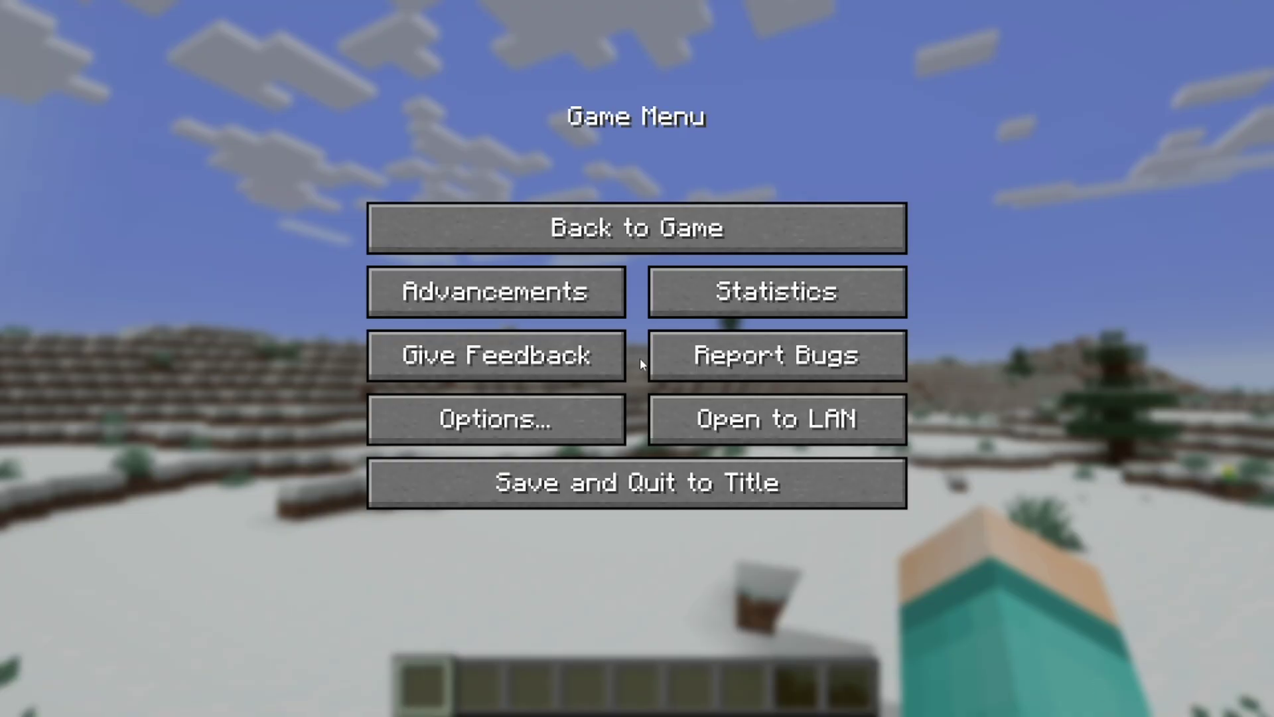
- Go from the Game Menu through Options and Video Settings to the OptiFine Shaders screen
{"action": "left_click", "coordinate": [562, 419]}
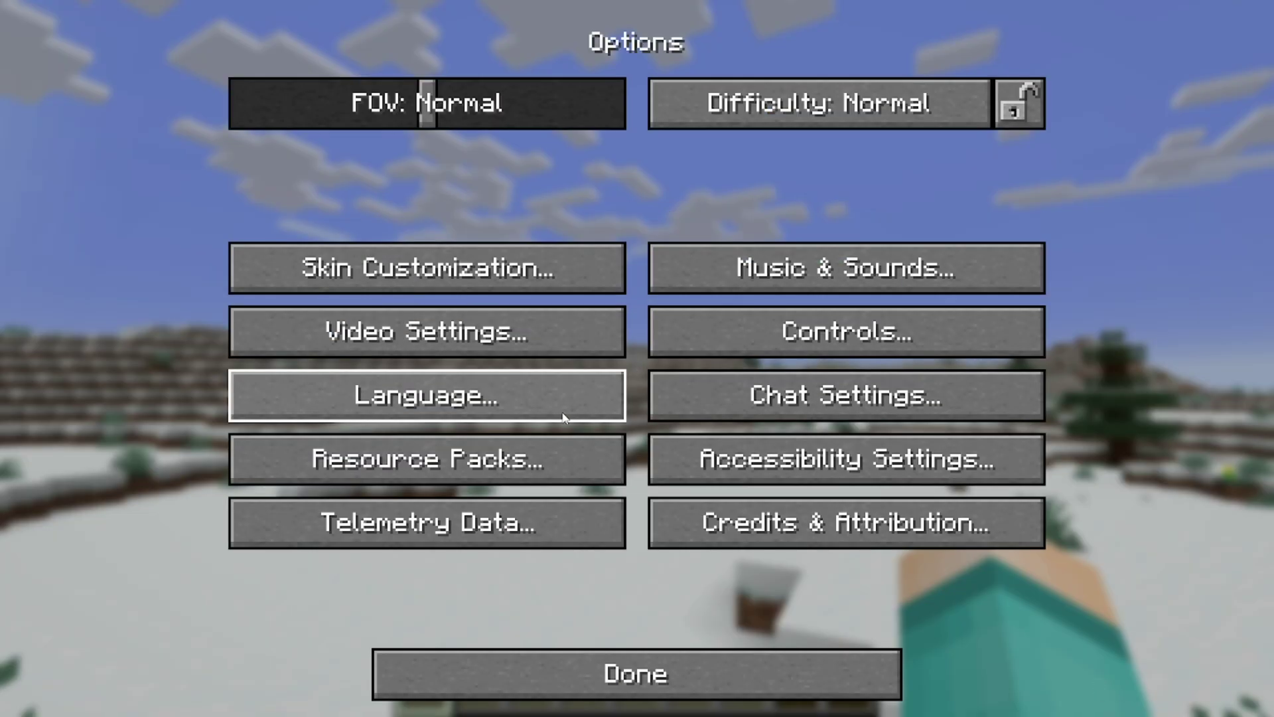
{"action": "left_click", "coordinate": [476, 335]}
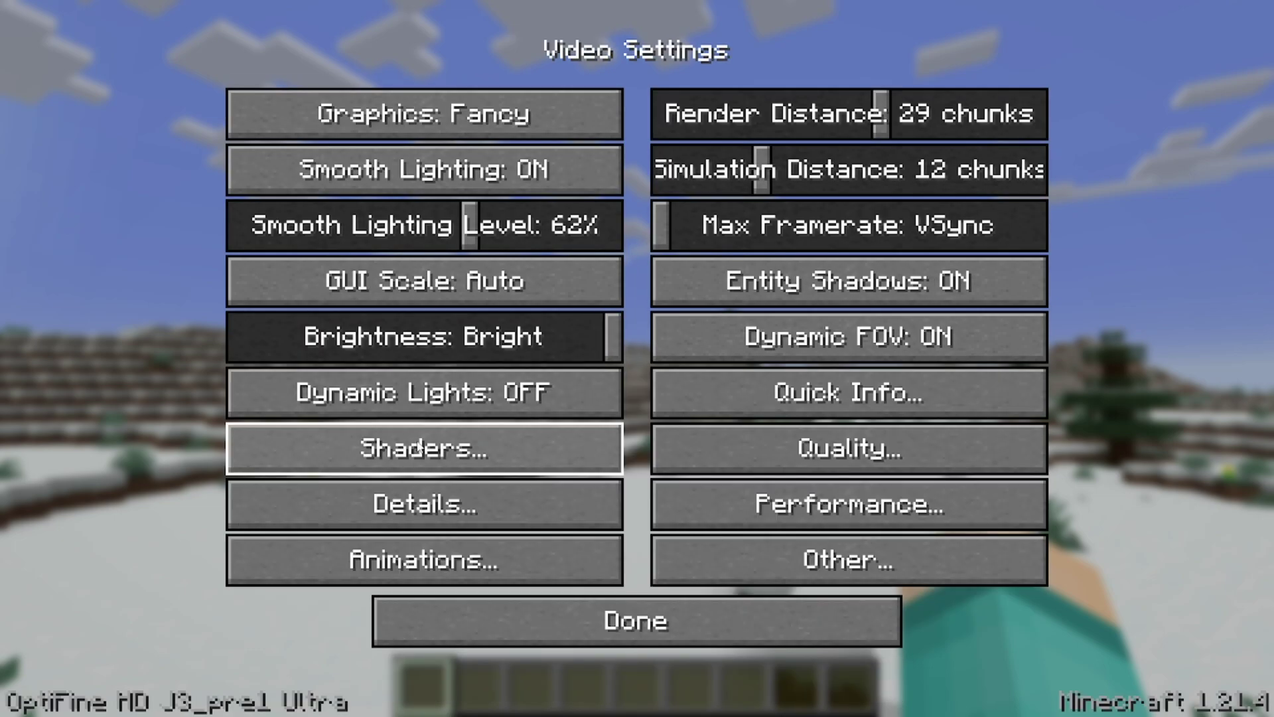
{"action": "left_click", "coordinate": [442, 451]}
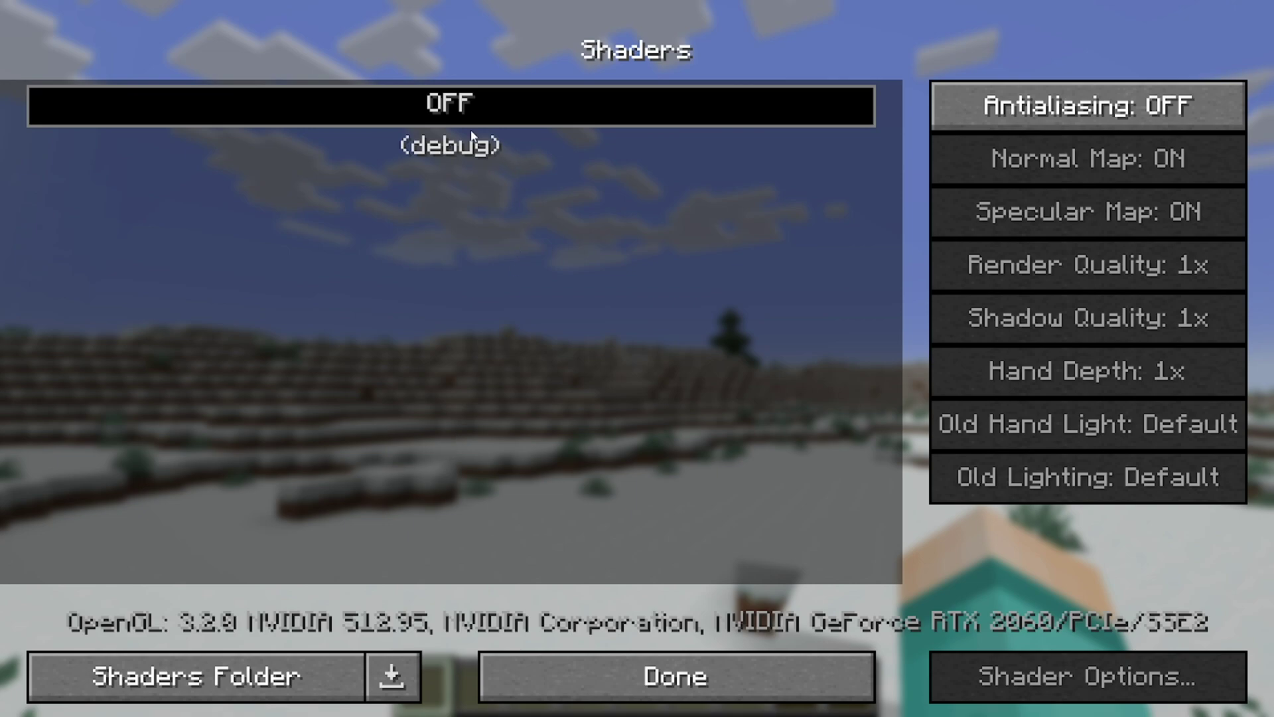
- Switch the game to windowed mode and open its shaderpacks folder in File Explorer
{"action": "key", "text": "F11"}
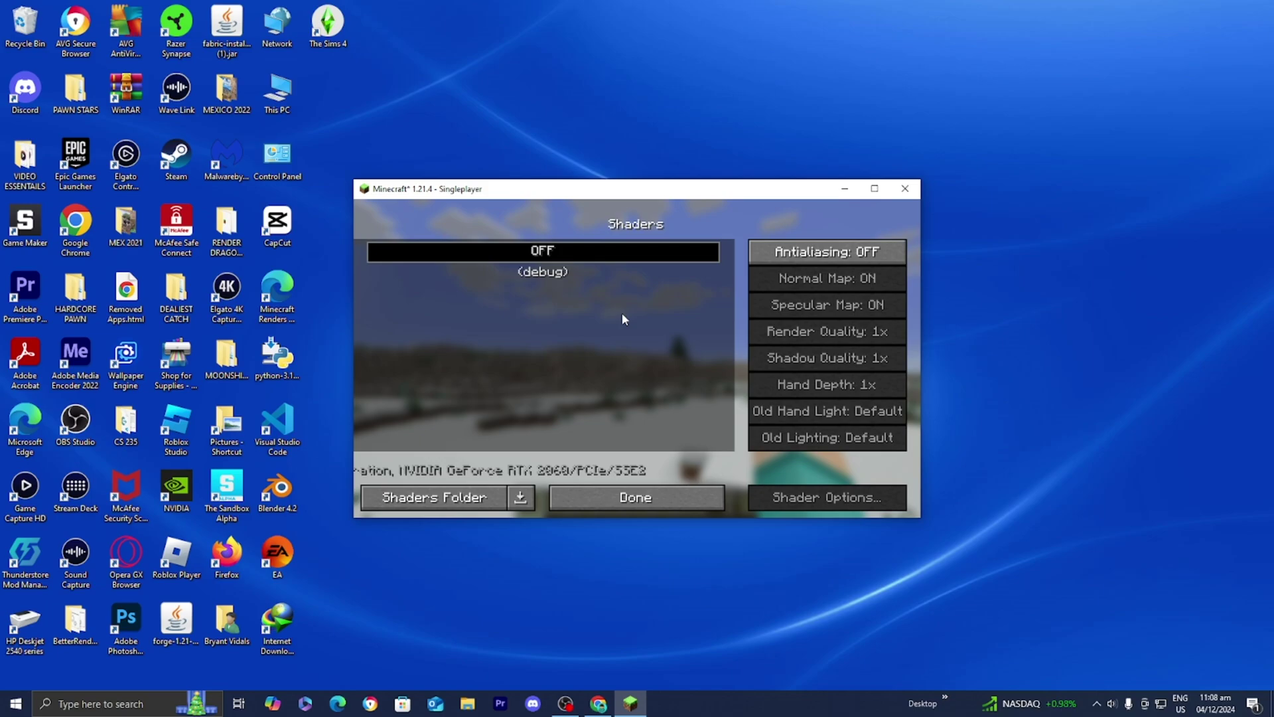
{"action": "left_click_drag", "start_coordinate": [563, 199], "coordinate": [272, 231]}
{"action": "left_click", "coordinate": [150, 534]}
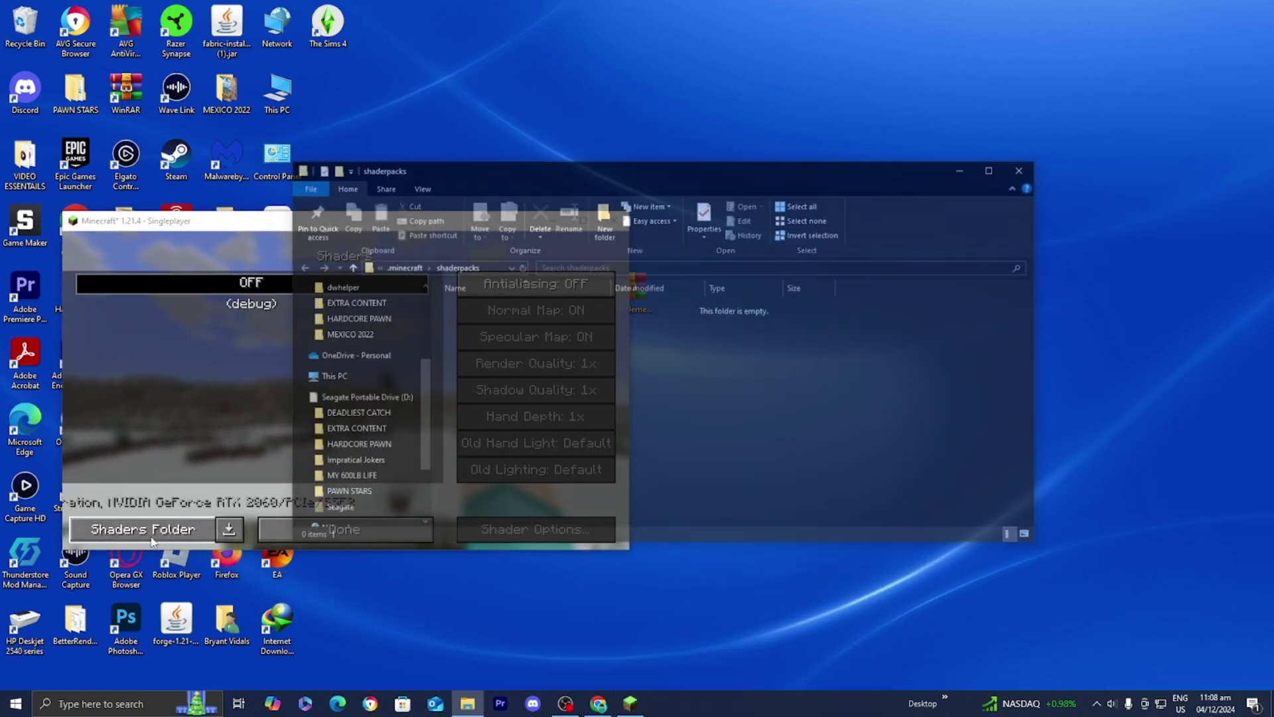
- Move ComplementaryUnbound_r5.3.zip from the desktop into the shaderpacks folder and bring the game forward
{"action": "left_click_drag", "start_coordinate": [629, 175], "coordinate": [609, 332]}
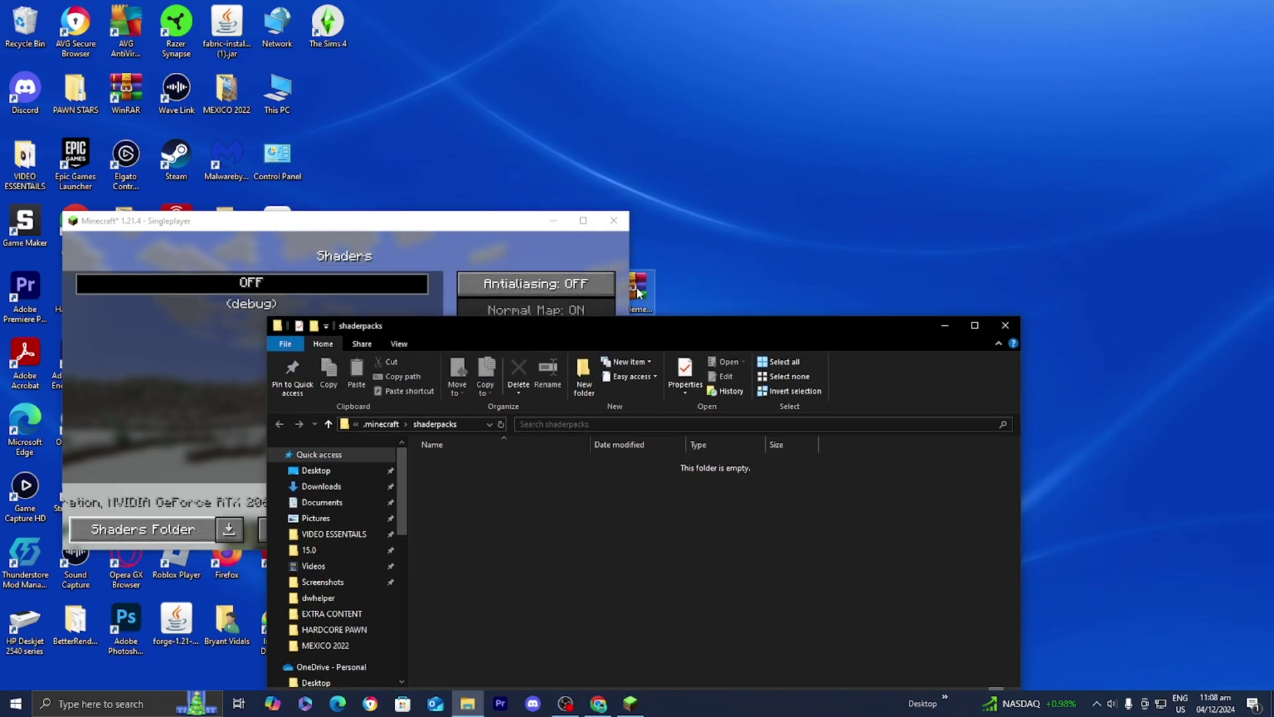
{"action": "left_click", "coordinate": [637, 292]}
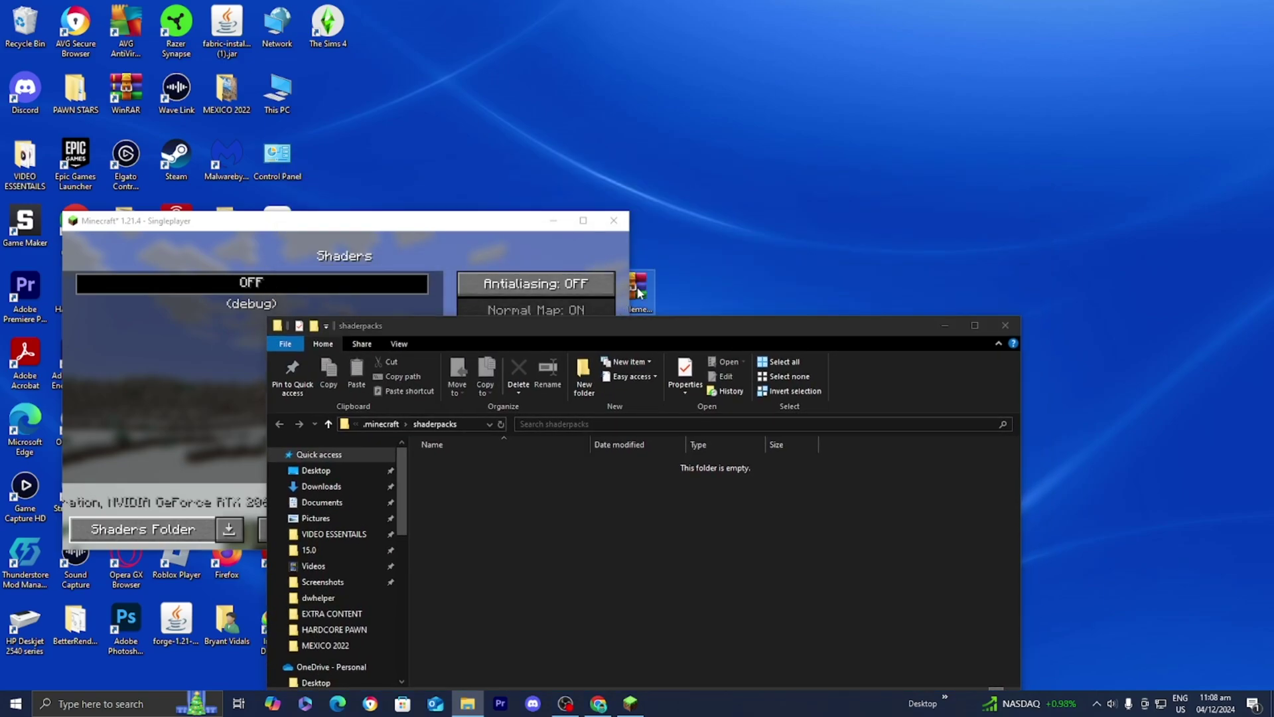
{"action": "left_click_drag", "start_coordinate": [686, 284], "coordinate": [673, 517]}
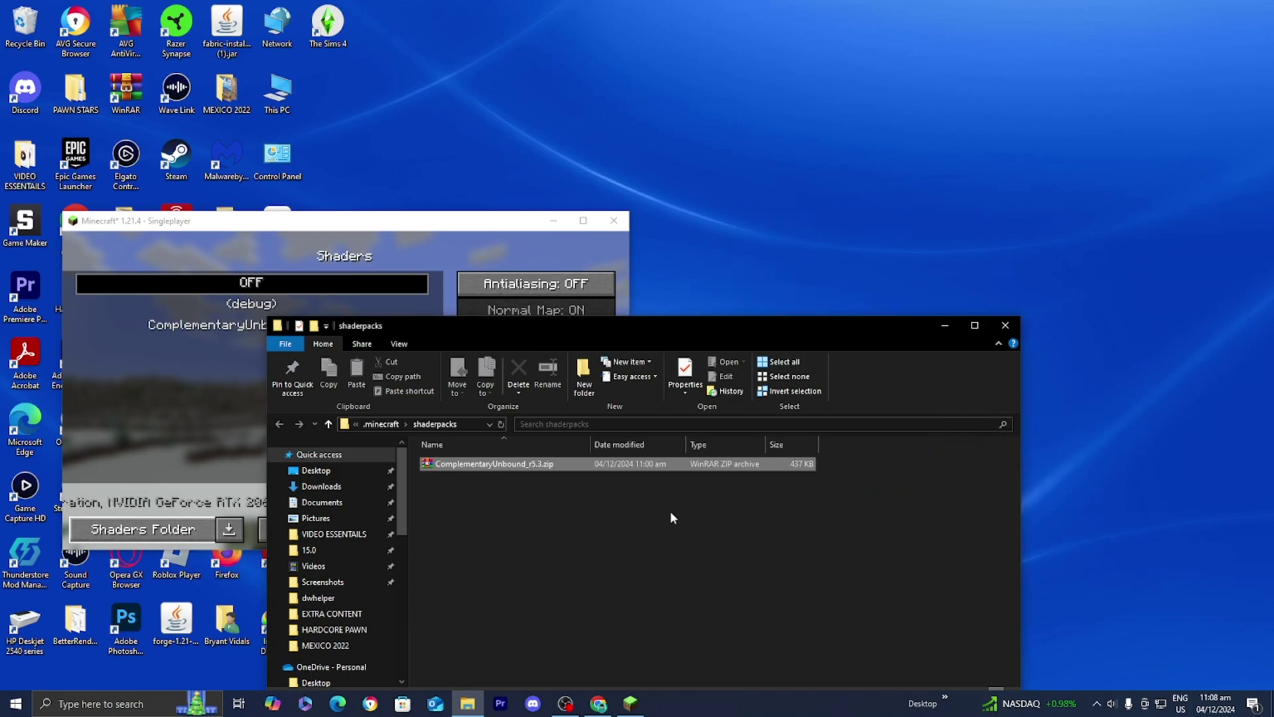
{"action": "left_click_drag", "start_coordinate": [487, 228], "coordinate": [801, 179]}
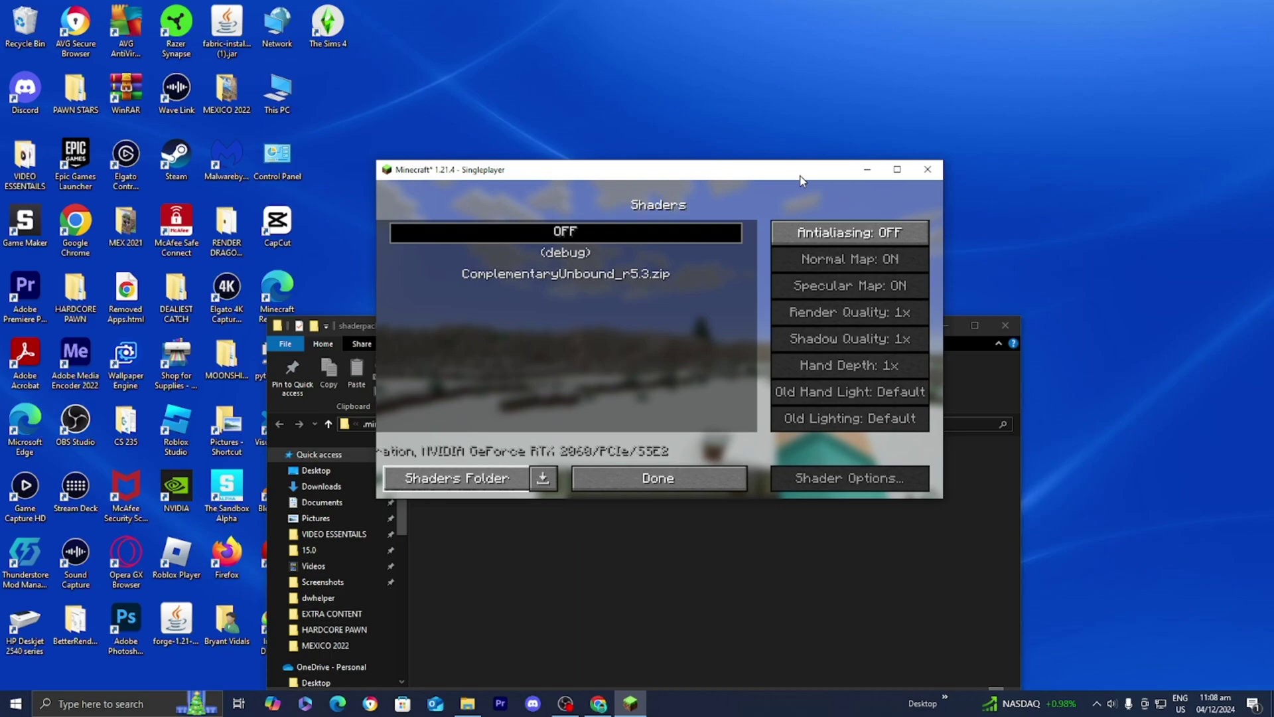
- Enable the ComplementaryUnbound_r5.3.zip shader pack and close all menus to resume the snowy world
{"action": "left_click", "coordinate": [575, 280]}
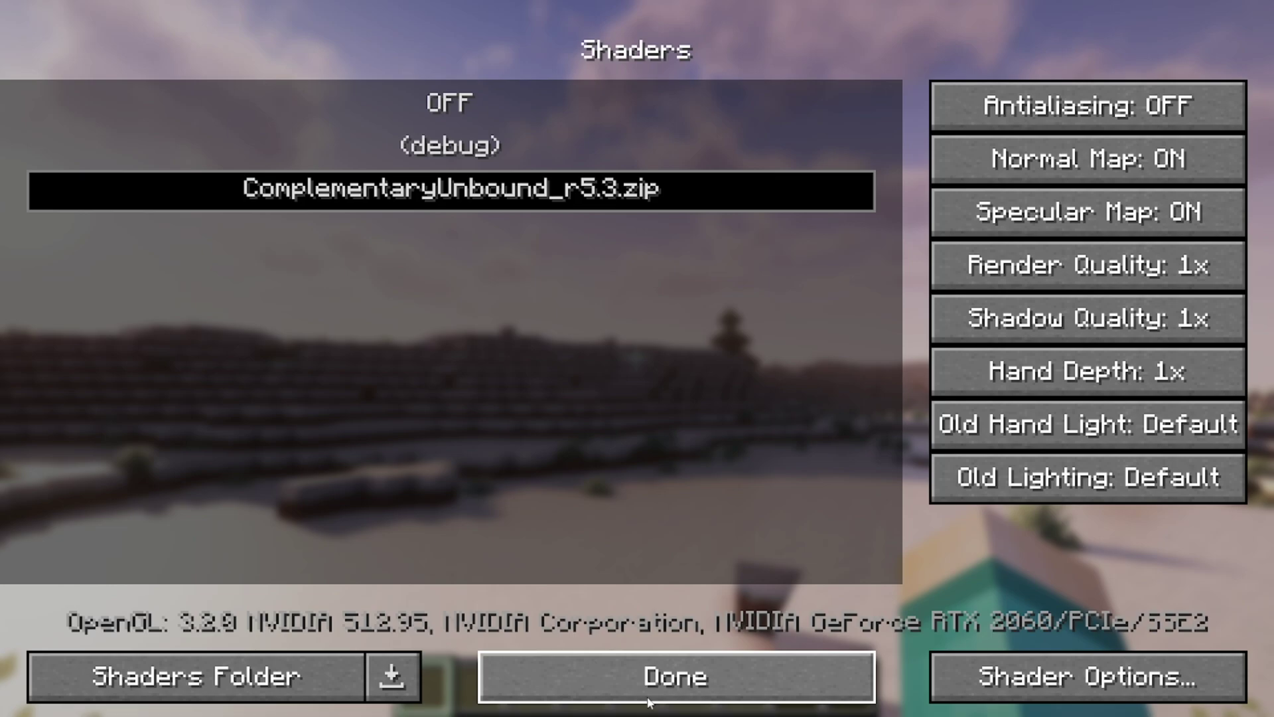
{"action": "left_click", "coordinate": [650, 698]}
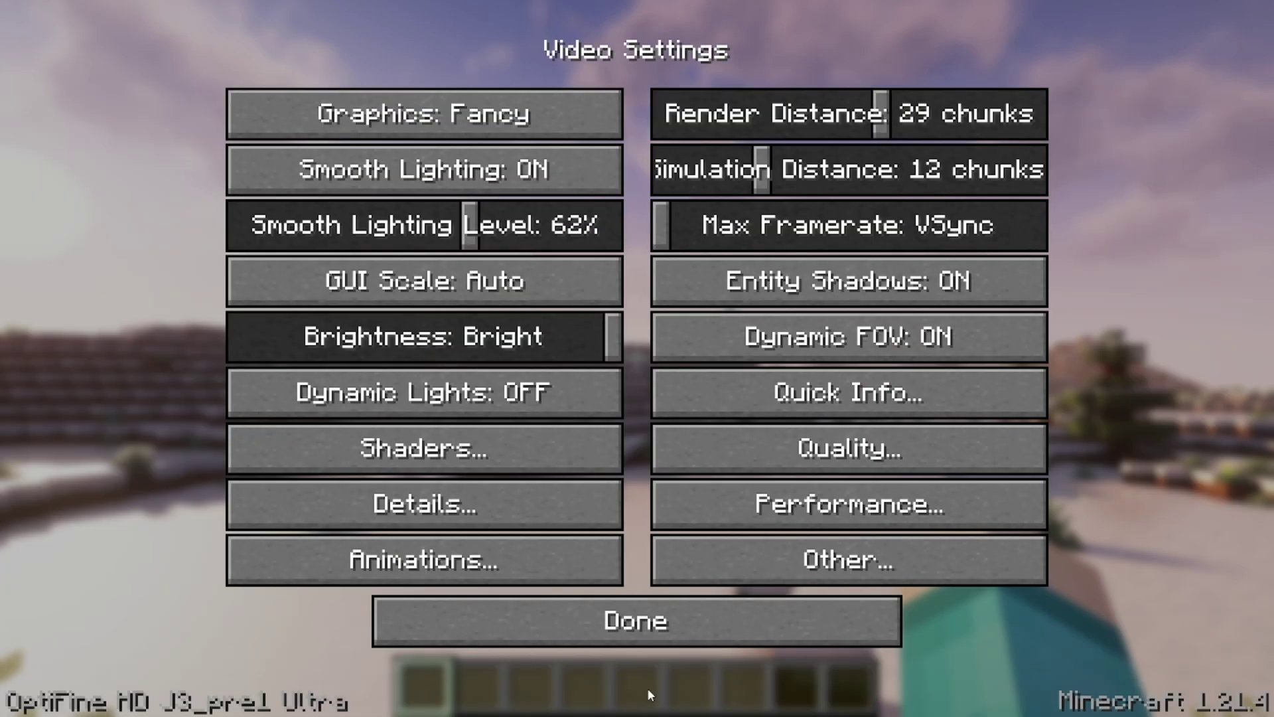
{"action": "left_click", "coordinate": [658, 646]}
{"action": "left_click", "coordinate": [645, 680]}
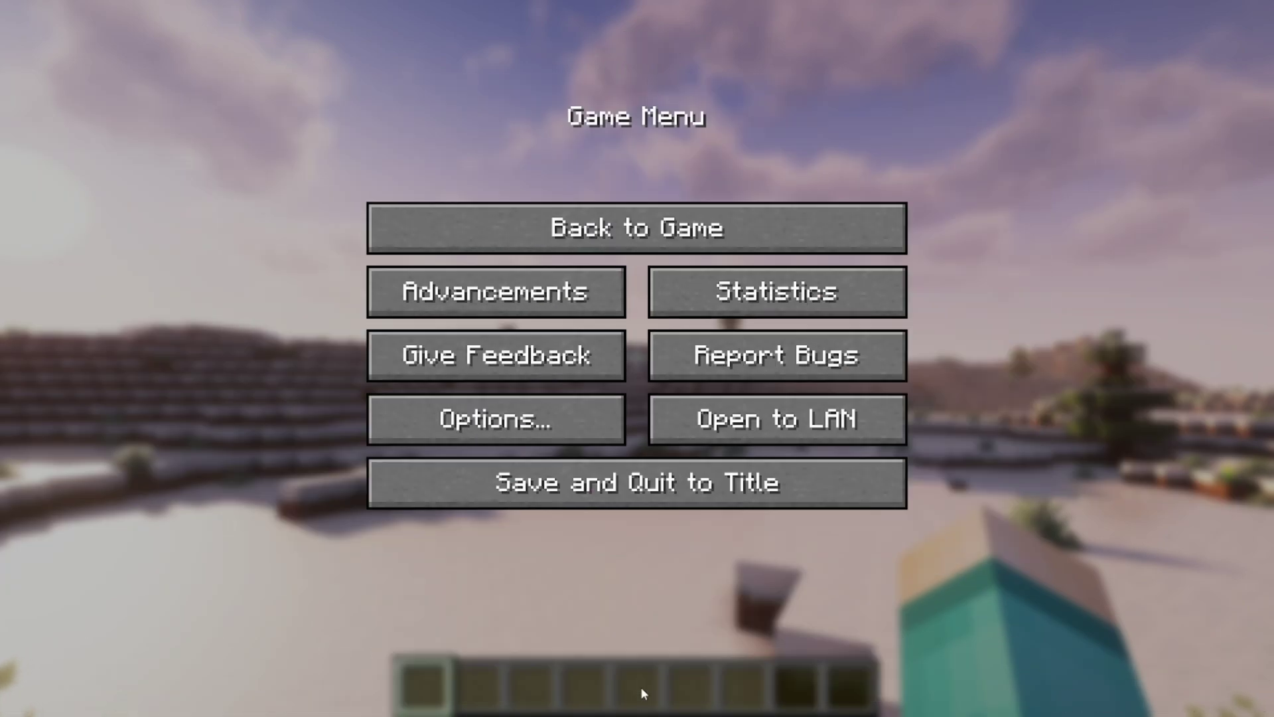
{"action": "left_click", "coordinate": [576, 228]}
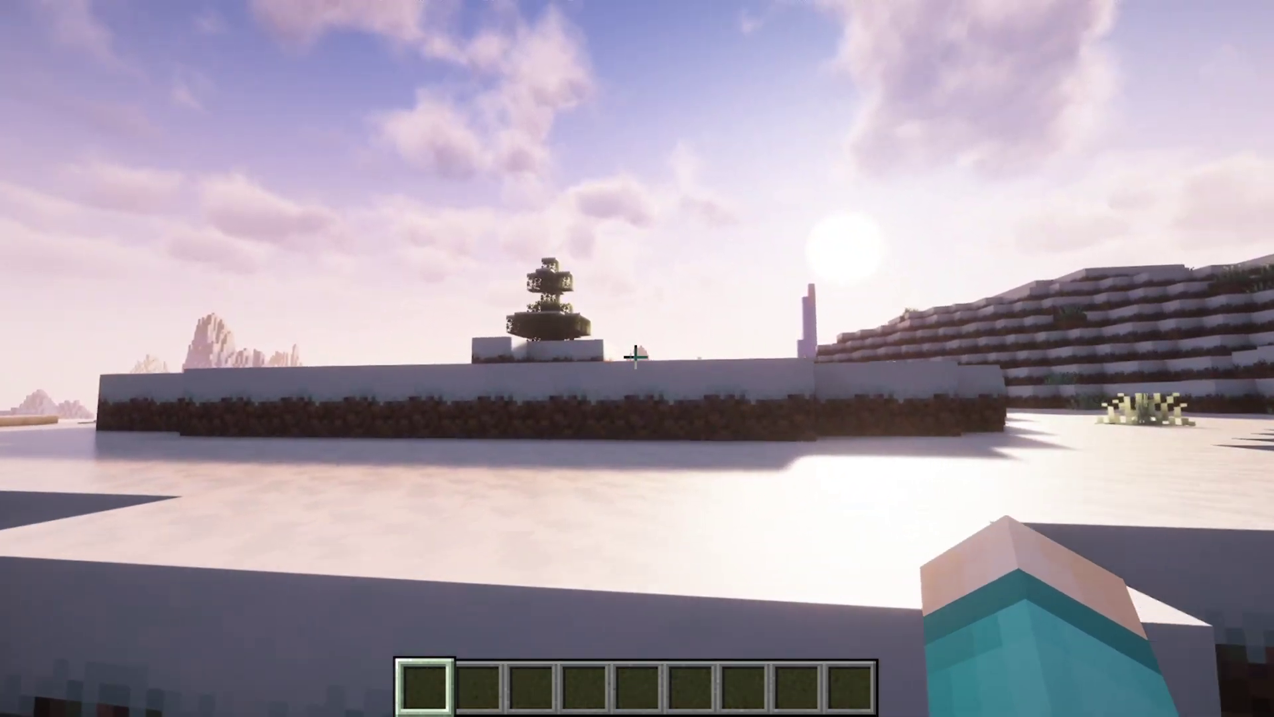
- Walk toward the tree to view the Complementary Unbound shading in the snowy world
{"action": "key", "text": "w"}
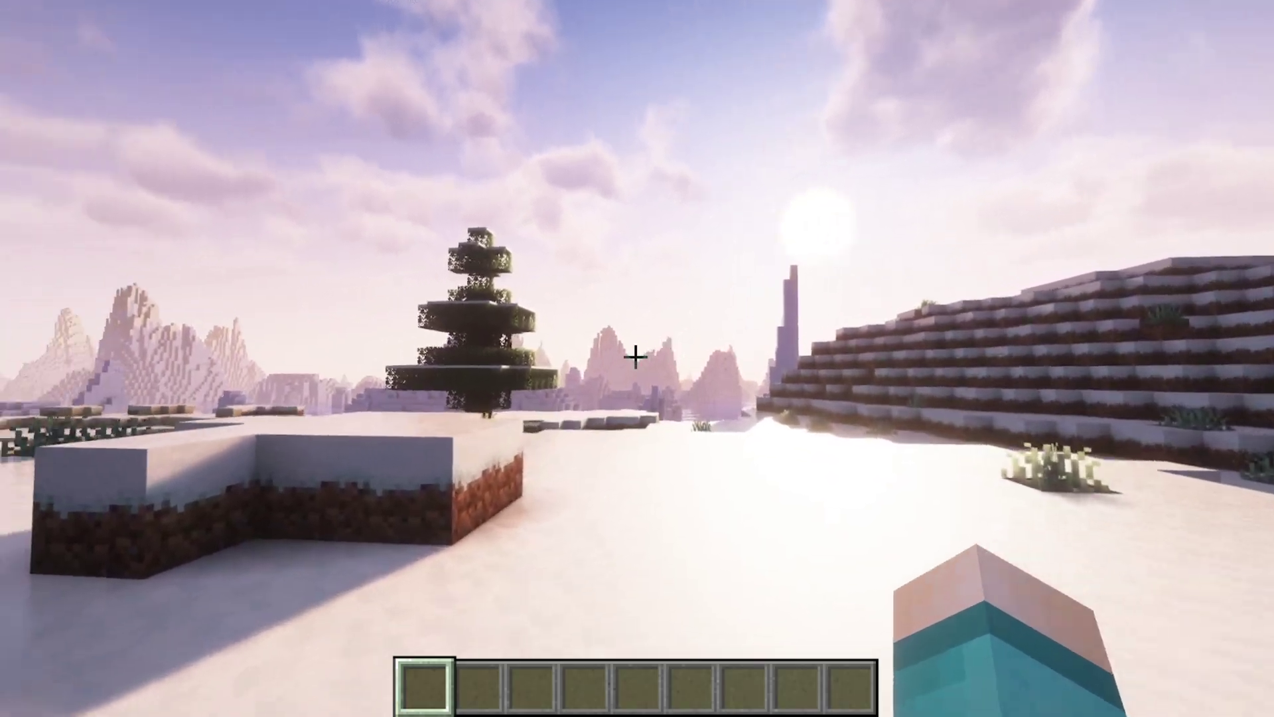